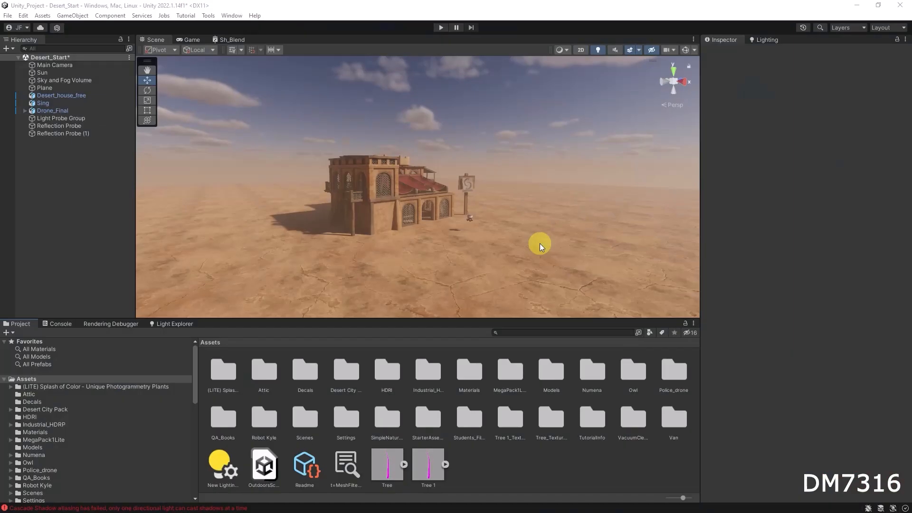
Examine the desert house, the sign and the drone in the scene from several angles and distances
key("alt")
left_click_drag(383, 200, 587, 214, "alt")
scroll(427, 217, "up", 4)
left_click_drag(390, 214, 478, 220, "alt")
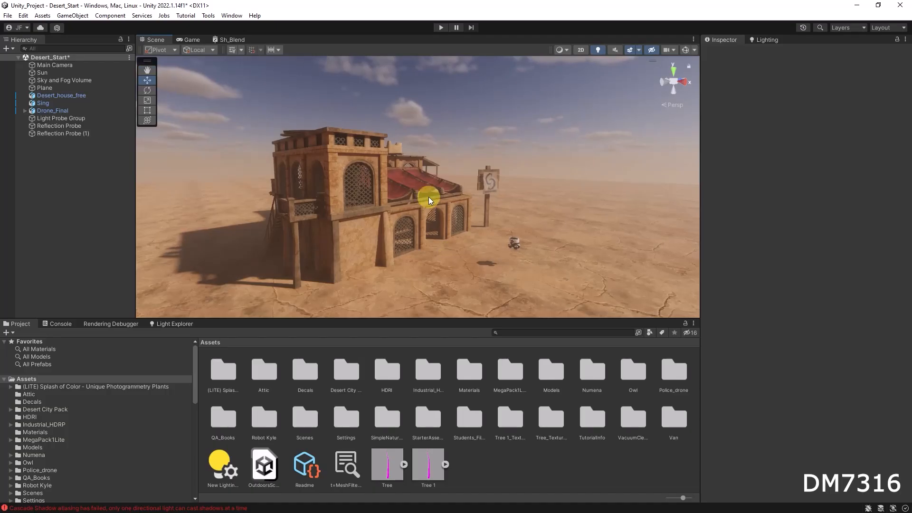
right_click_drag(516, 253, 660, 253, "alt")
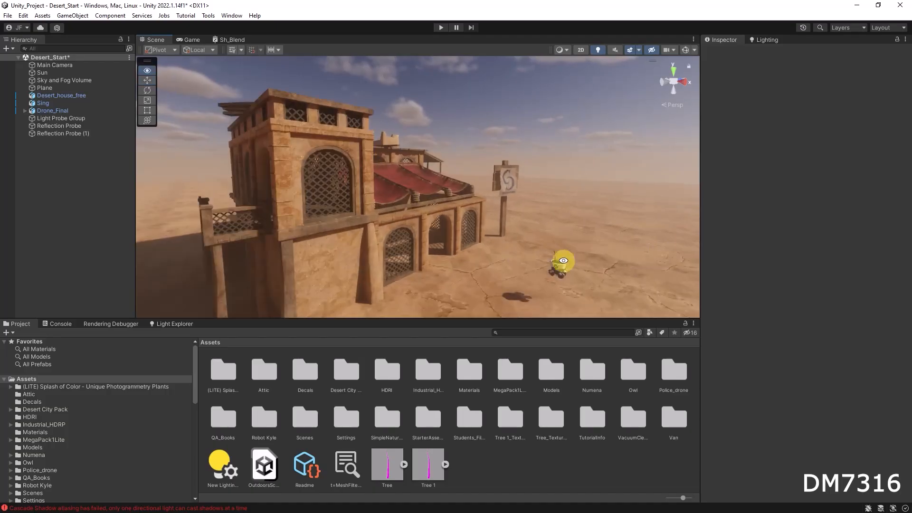
right_click_drag(555, 243, 515, 248, "alt")
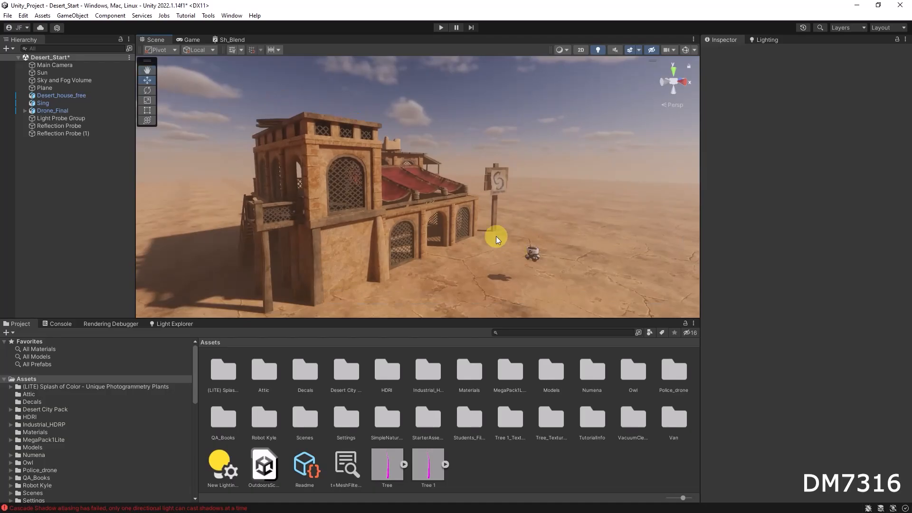
left_click_drag(466, 241, 524, 237, "alt")
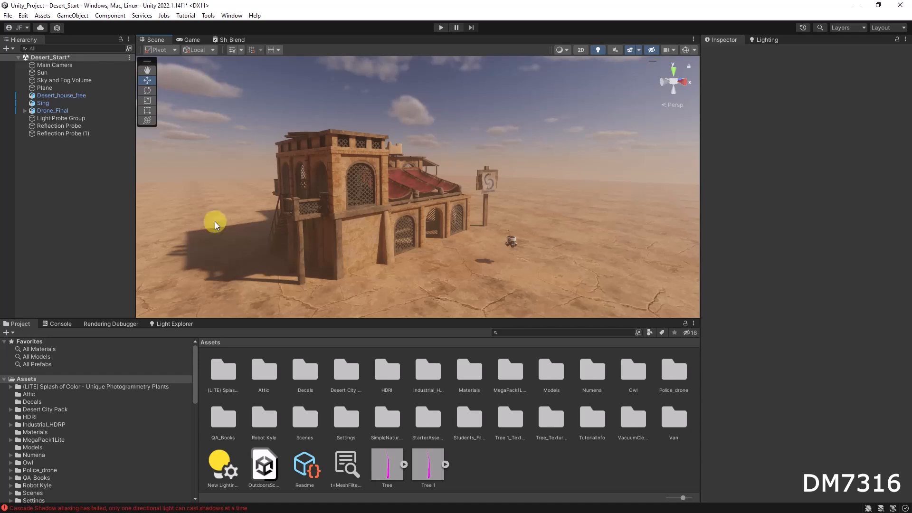
Open the Animation window and dock it with the Project, Console and Light Explorer panels
left_click(227, 16)
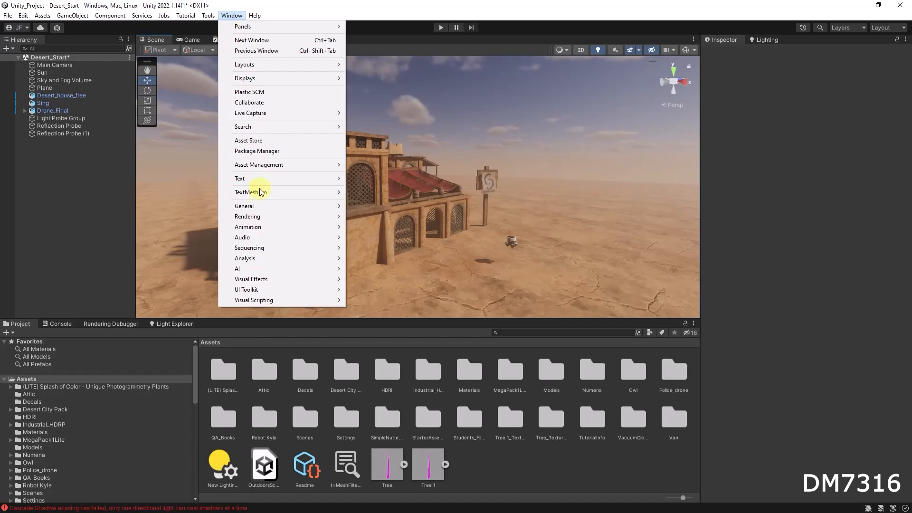
mouse_move(254, 228)
left_click(380, 230)
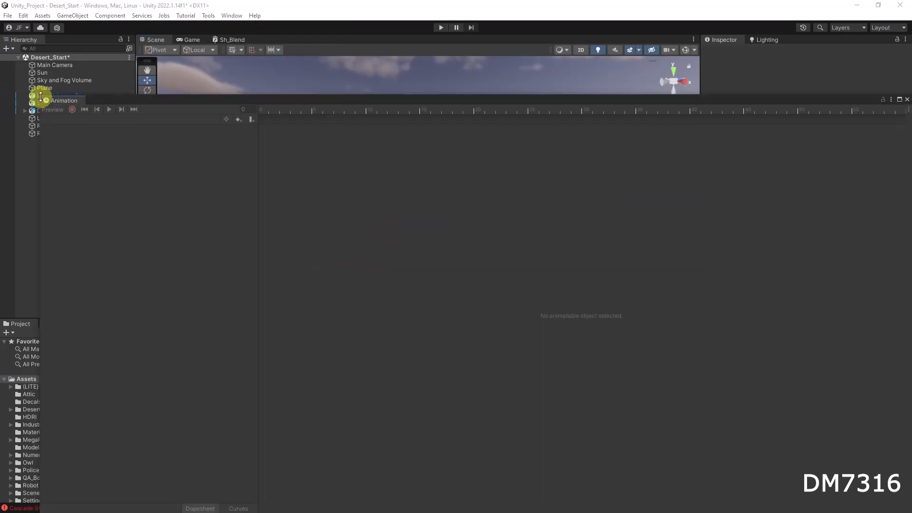
left_click_drag(42, 98, 448, 213)
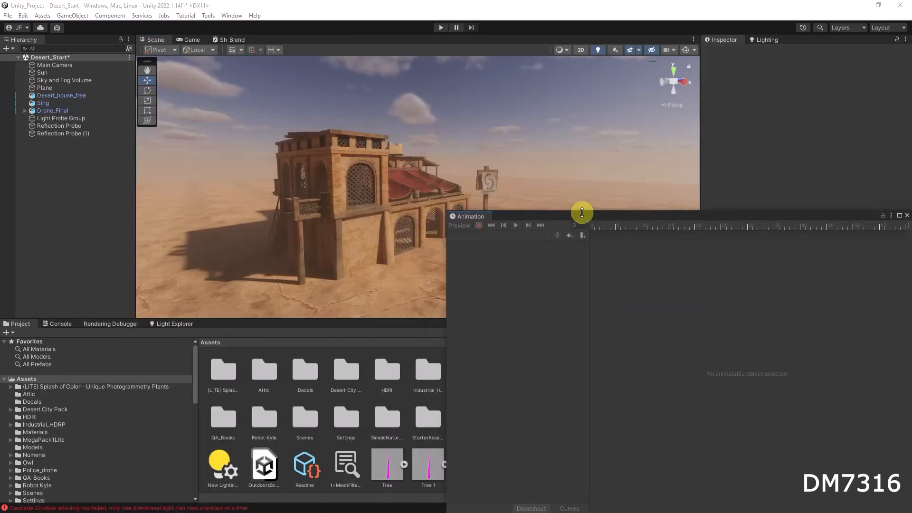
left_click_drag(580, 213, 460, 101)
left_click_drag(346, 105, 294, 289)
Select the Drone_Final object, frame it in the Scene view and check its child parts
middle_click_drag(394, 197, 345, 190, "alt")
right_click_drag(344, 190, 540, 197, "alt")
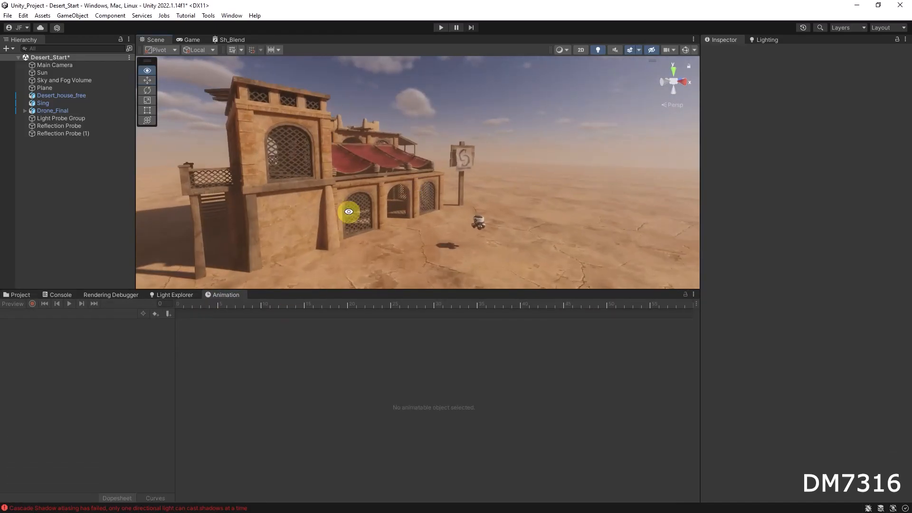
left_click_drag(349, 212, 385, 203, "alt")
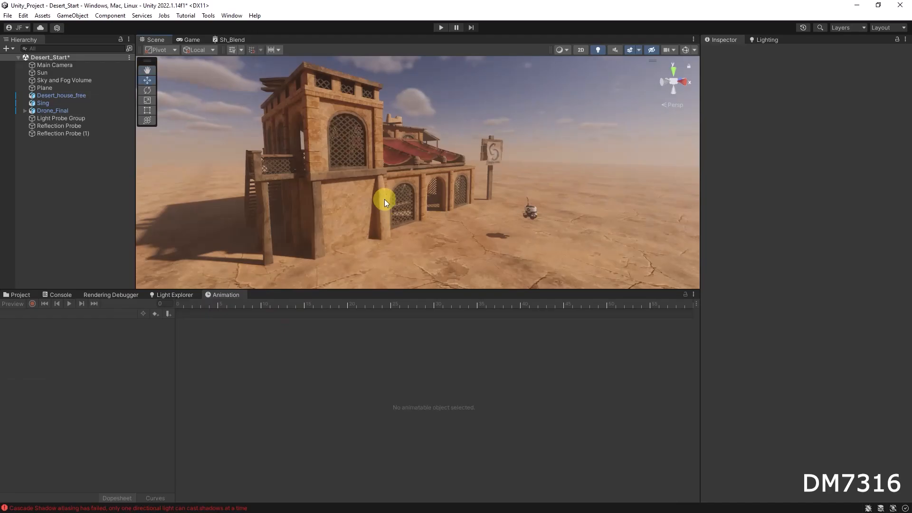
left_click(51, 111)
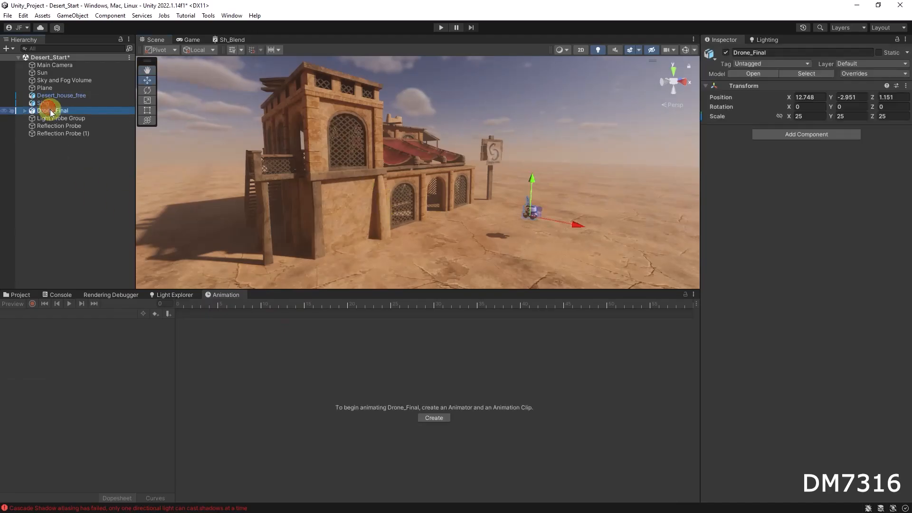
left_click(526, 211)
key("f")
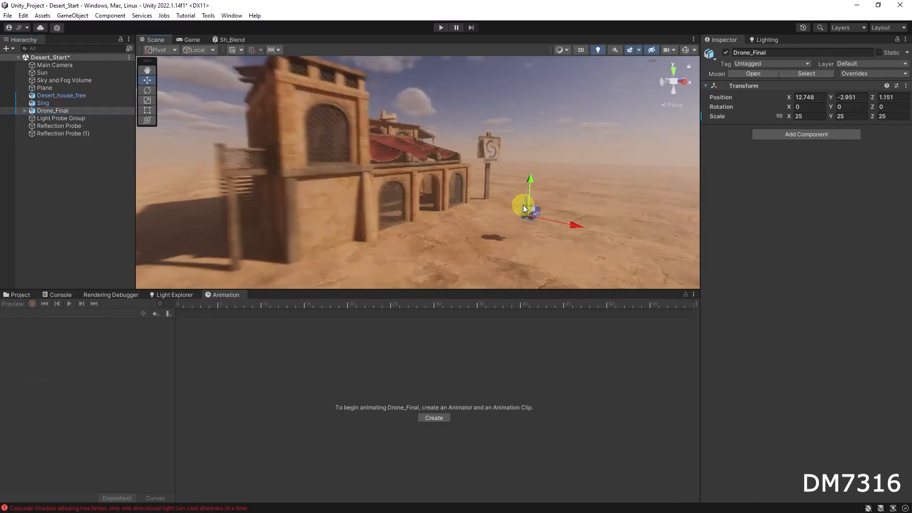
left_click(25, 111)
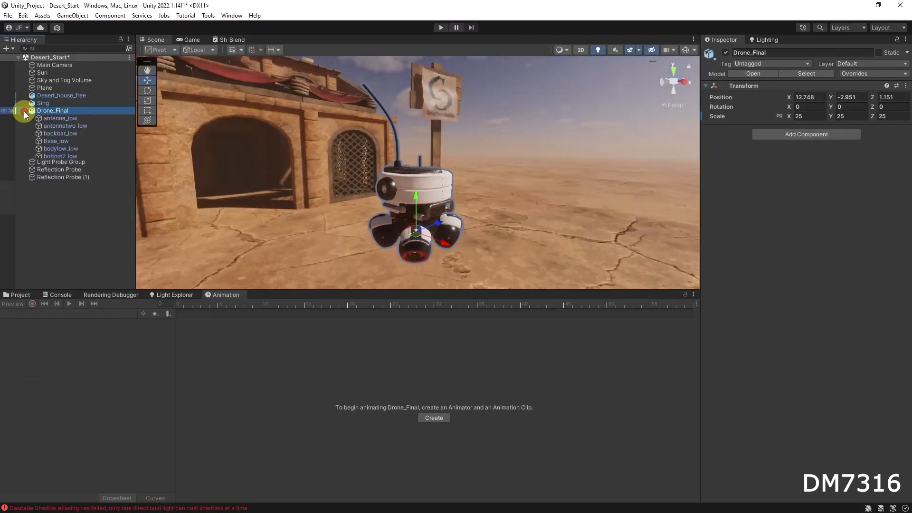
left_click(24, 111)
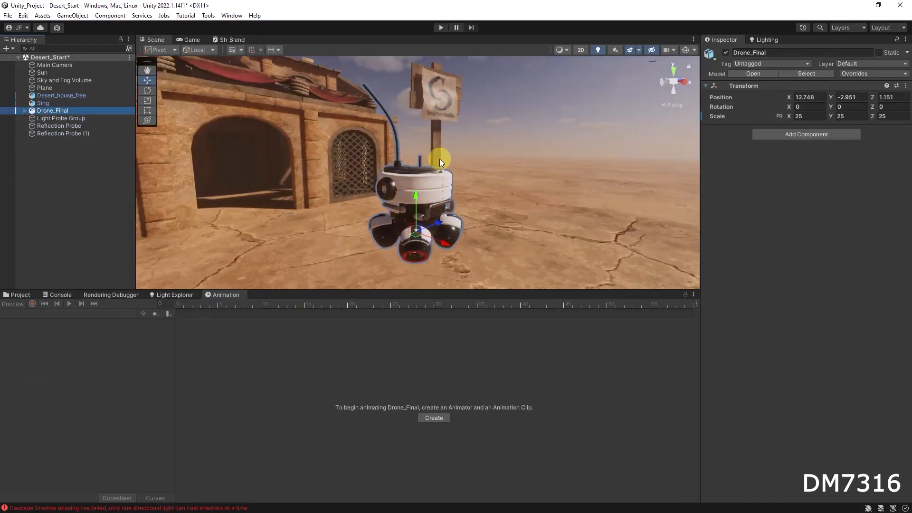
left_click_drag(470, 177, 436, 209, "alt")
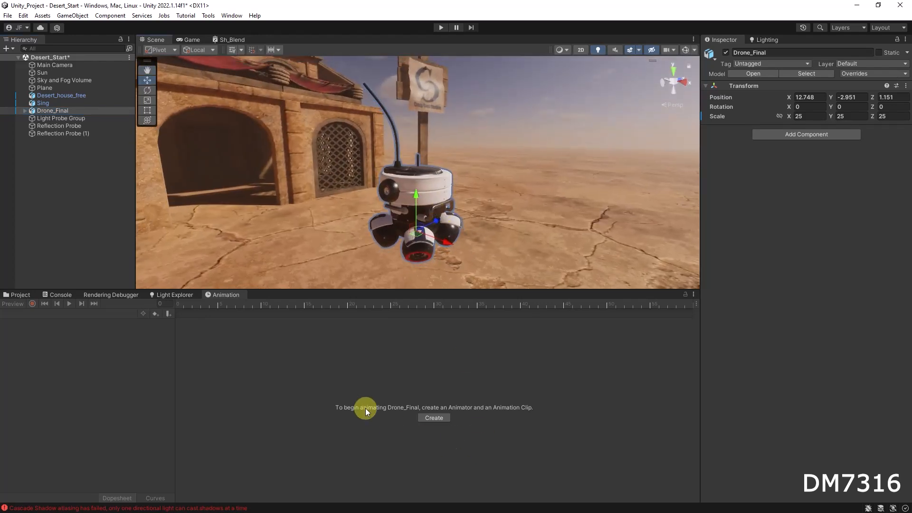
Start creating an animation clip for Drone_Final and add a new folder named Animations inside Assets
left_click(438, 417)
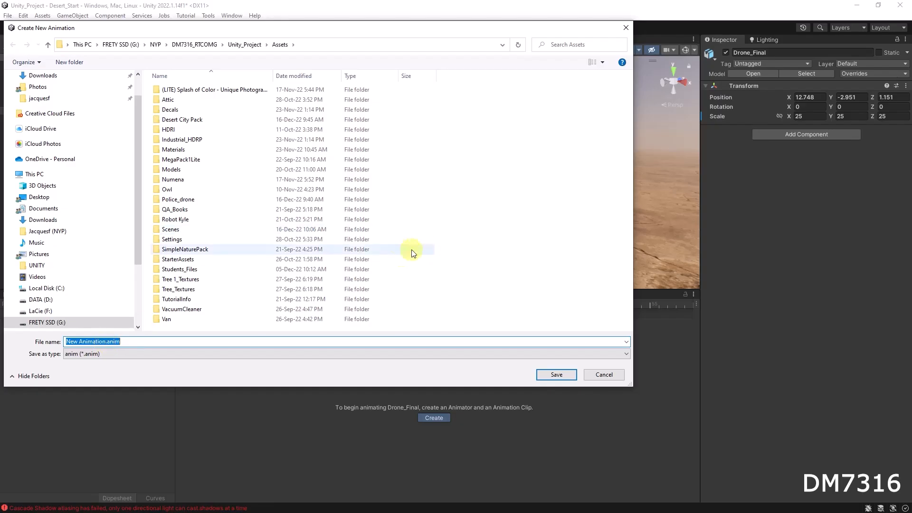
left_click(76, 62)
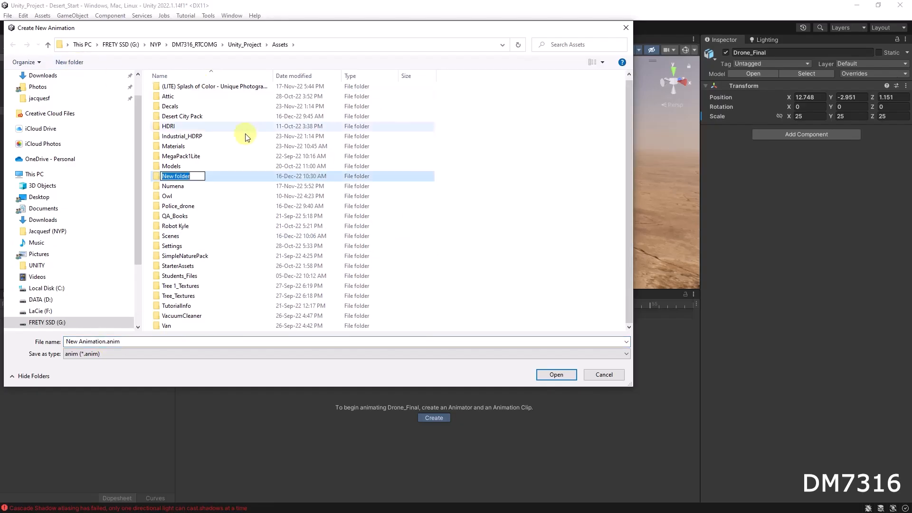
type("aNIMATI")
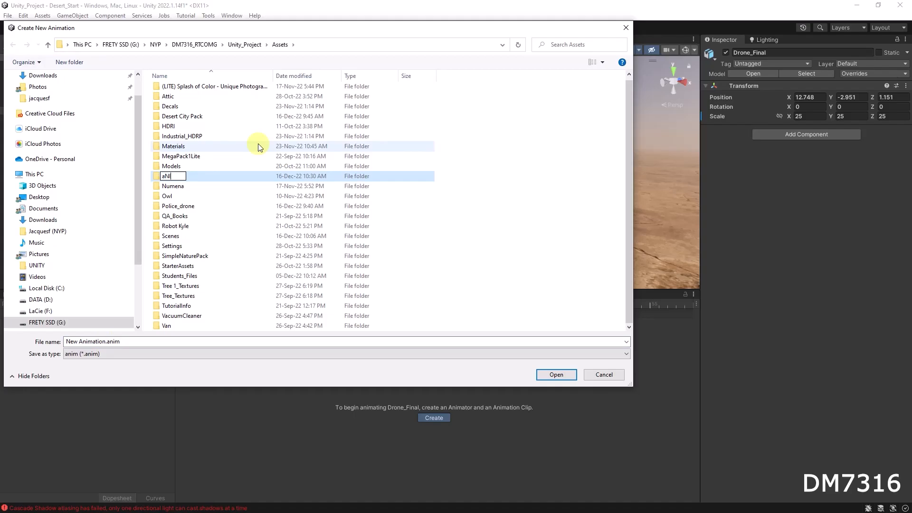
key("BackSpace")
key("BackSpace")
key("BackSpace")
key("BackSpace")
key("BackSpace")
key("BackSpace")
key("BackSpace")
type("Animations")
key("Return")
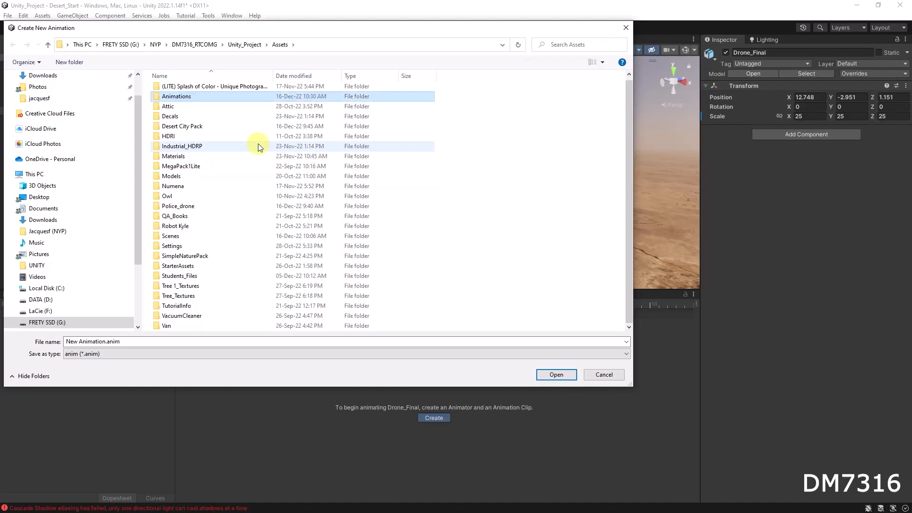
Save the new animation clip as Drone.anim in the Animations folder
double_click(189, 96)
left_click(106, 343)
left_click(104, 342)
key("BackSpace")
key("BackSpace")
key("BackSpace")
key("BackSpace")
key("BackSpace")
key("BackSpace")
key("BackSpace")
key("BackSpace")
key("BackSpace")
key("BackSpace")
key("BackSpace")
key("BackSpace")
key("BackSpace")
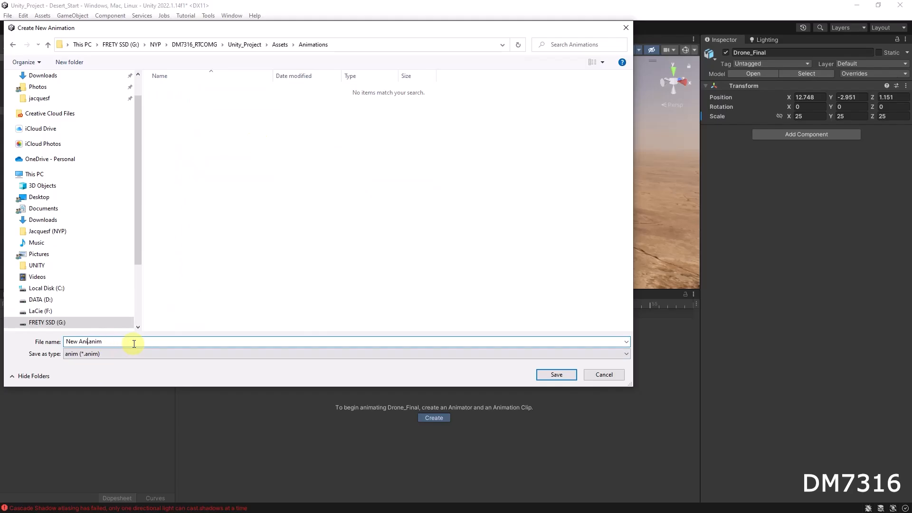
type("Drone.")
left_click(569, 375)
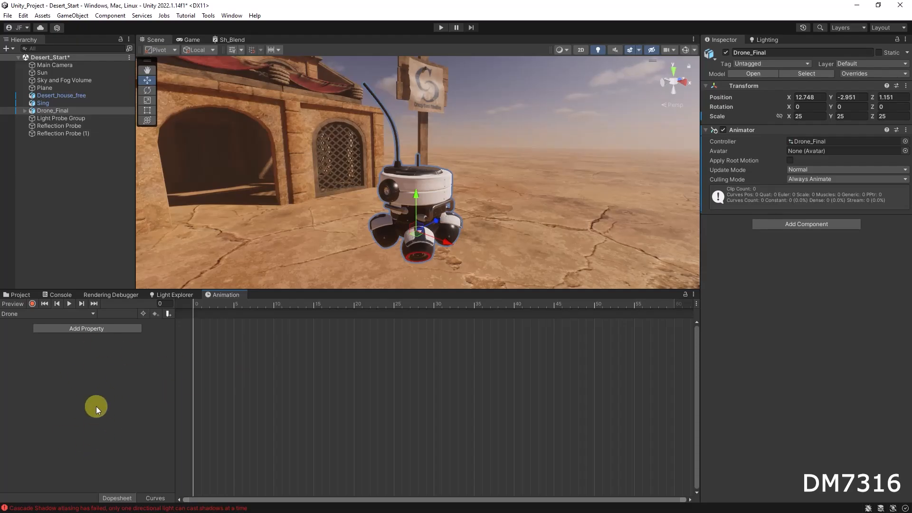
Add the drone's Transform Position and Rotation properties to the Drone animation clip
left_click(97, 329)
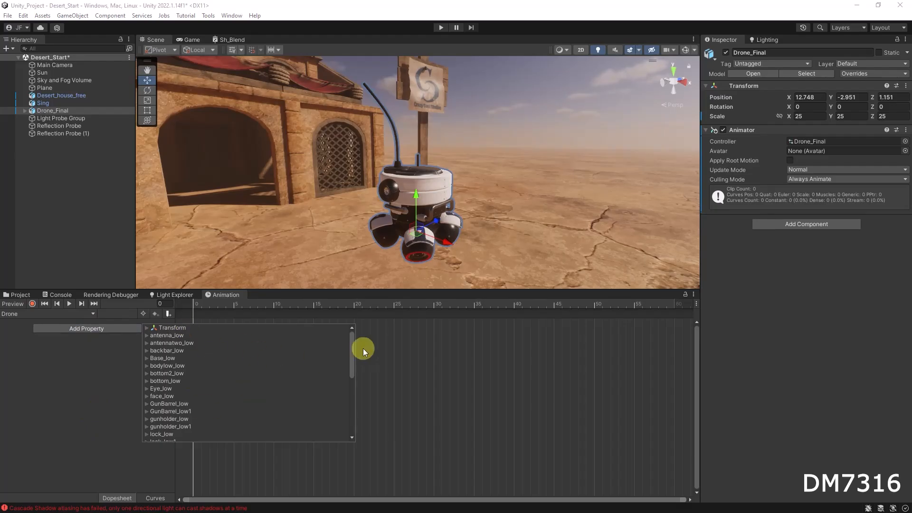
mouse_move(354, 343)
left_mouse_down()
mouse_move(353, 398)
mouse_move(351, 340)
left_mouse_up()
left_click(147, 329)
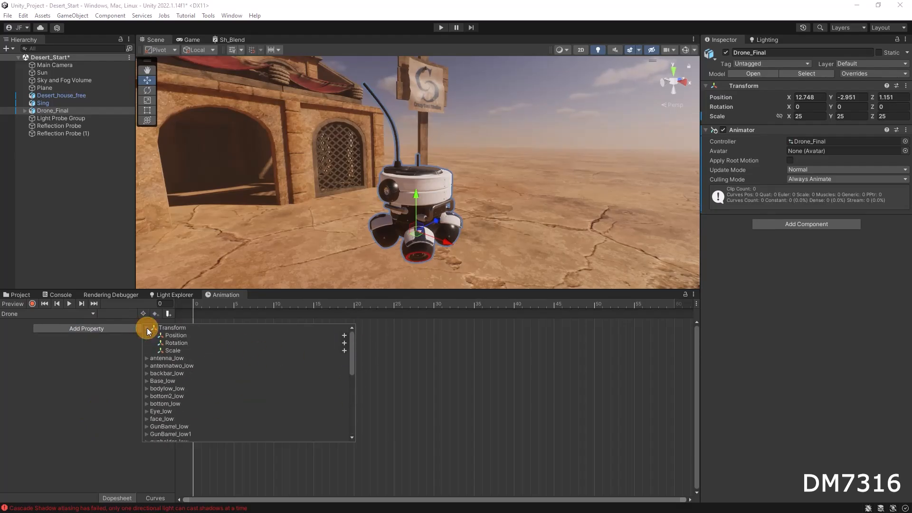
left_click(197, 335)
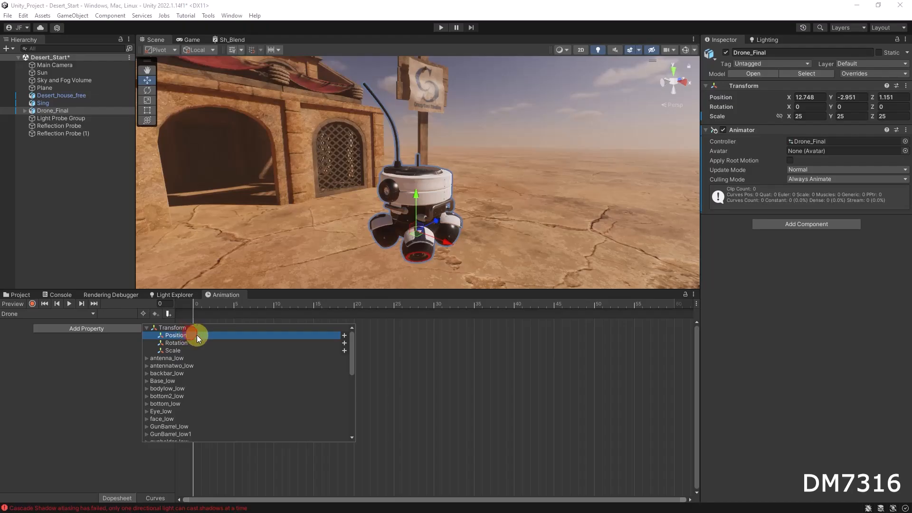
left_click(344, 335)
left_click(112, 346)
left_click(147, 345)
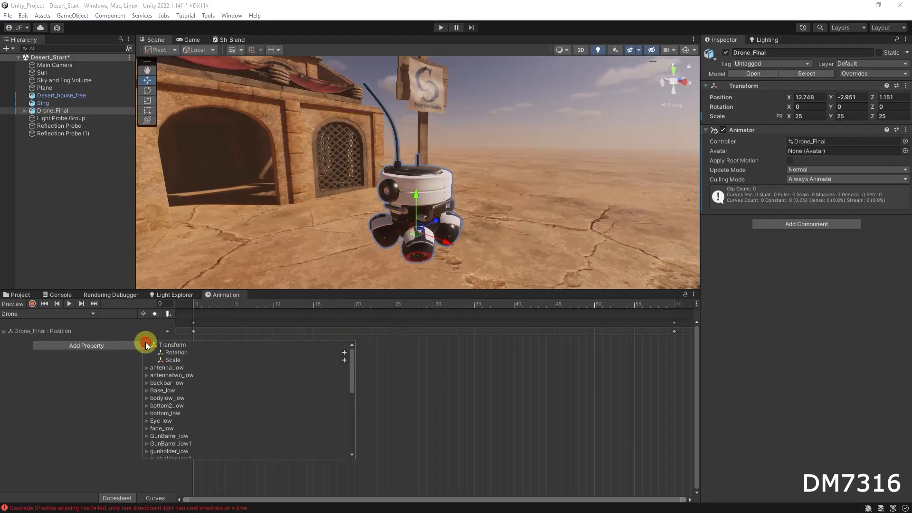
left_click(179, 353)
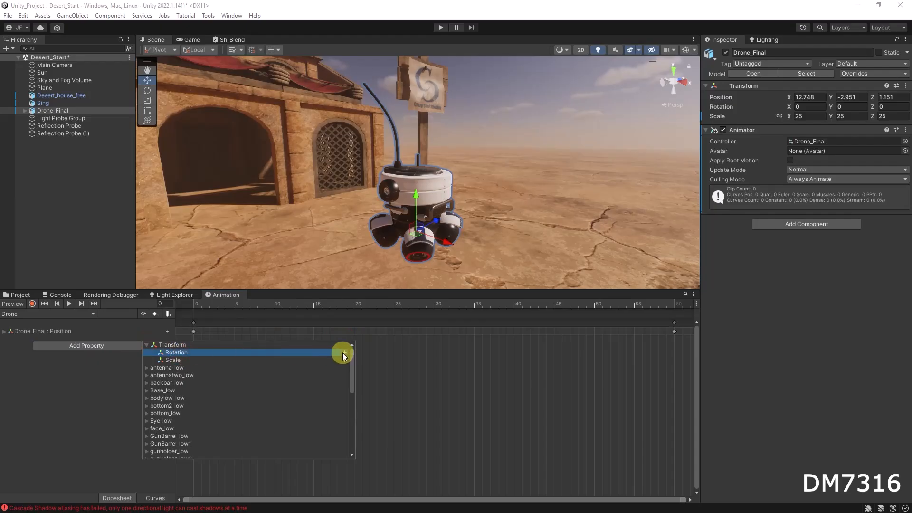
left_click(345, 353)
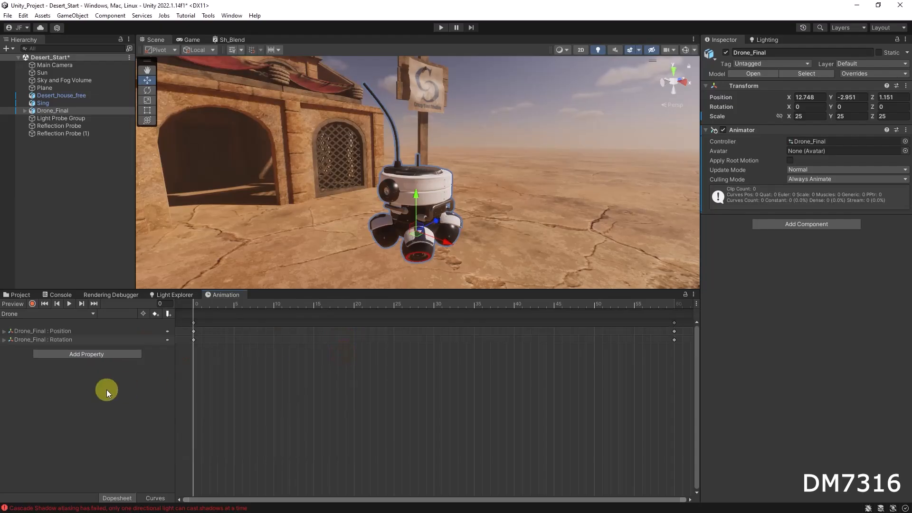
Select the Position and Rotation tracks in turn, view the animation curves and return to the dopesheet
left_click(60, 332)
left_click(64, 340)
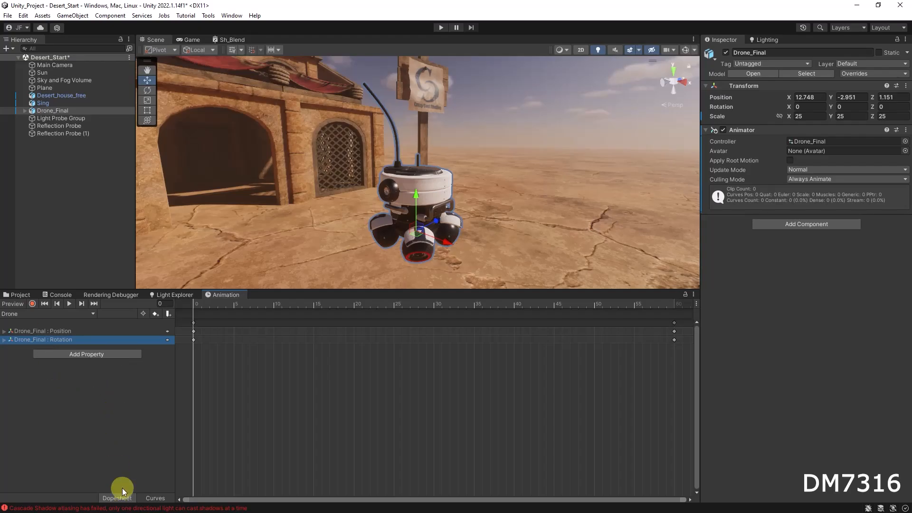
left_click(152, 499)
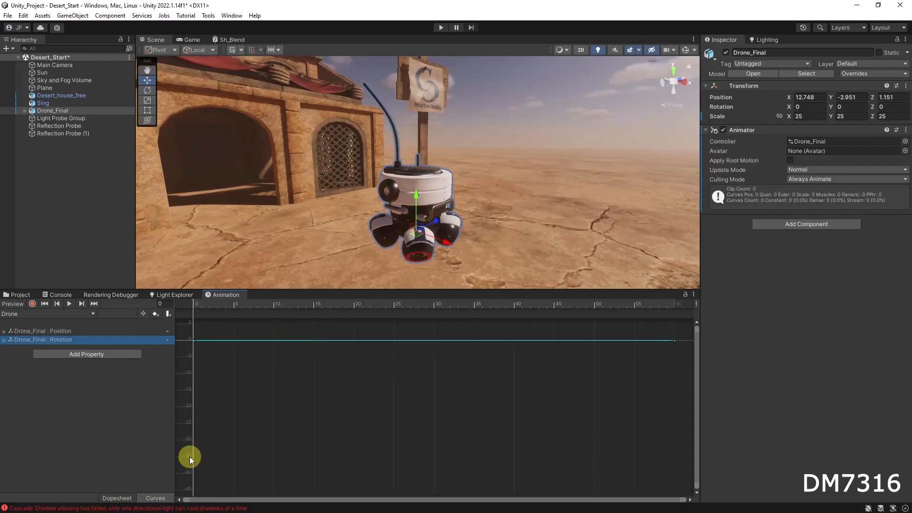
left_click(119, 496)
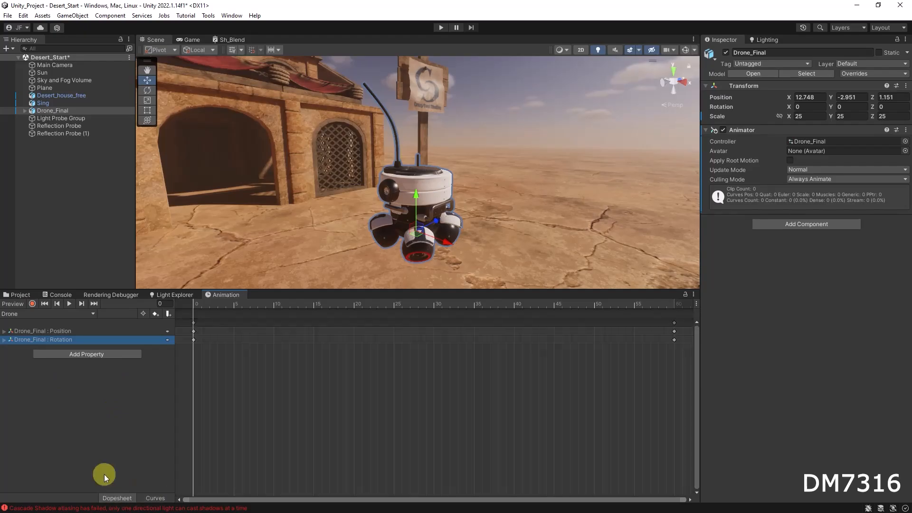
Turn keyframe recording on and off again, and preview the Drone clip's playback briefly
left_click(32, 304)
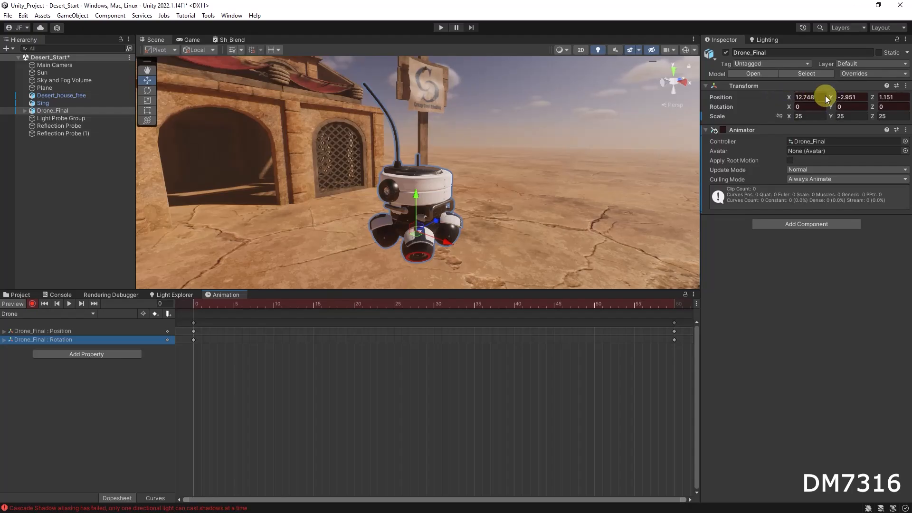
left_click(32, 305)
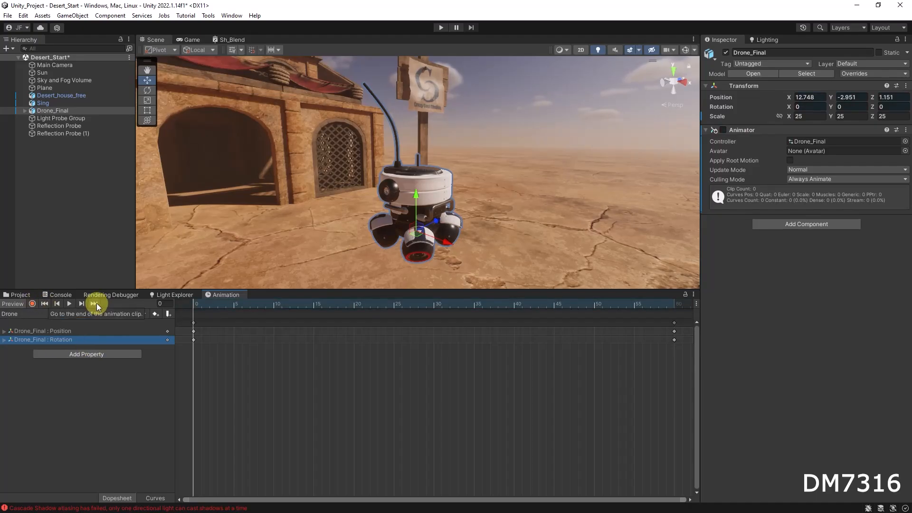
left_click(70, 305)
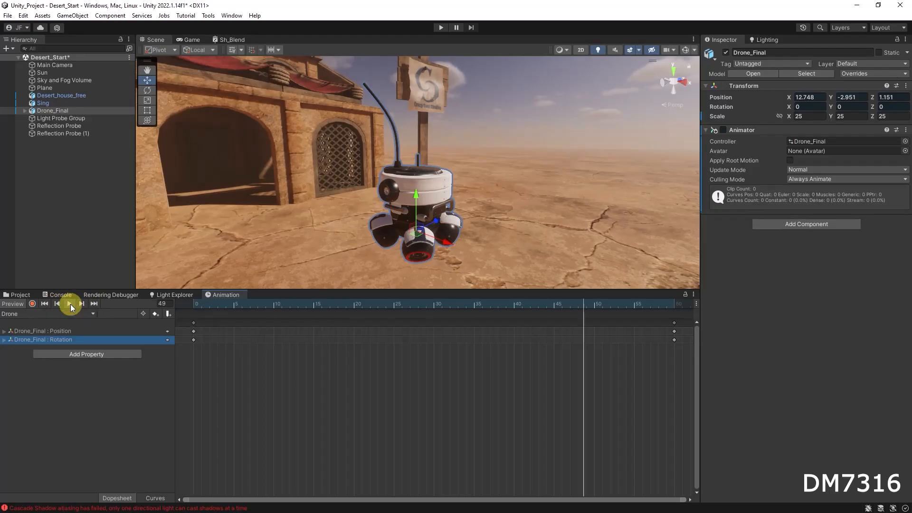
left_click(70, 304)
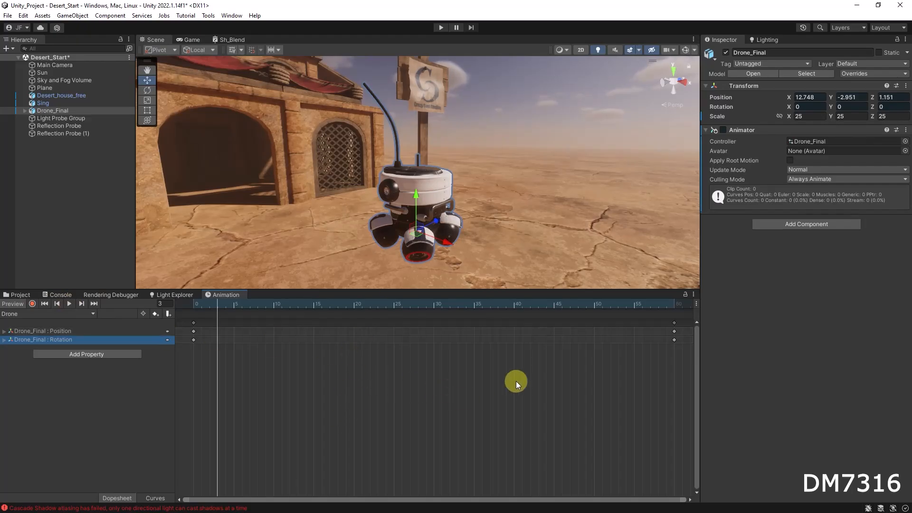
Set the animation timeline to display time in Seconds instead of Frames
left_click(697, 303)
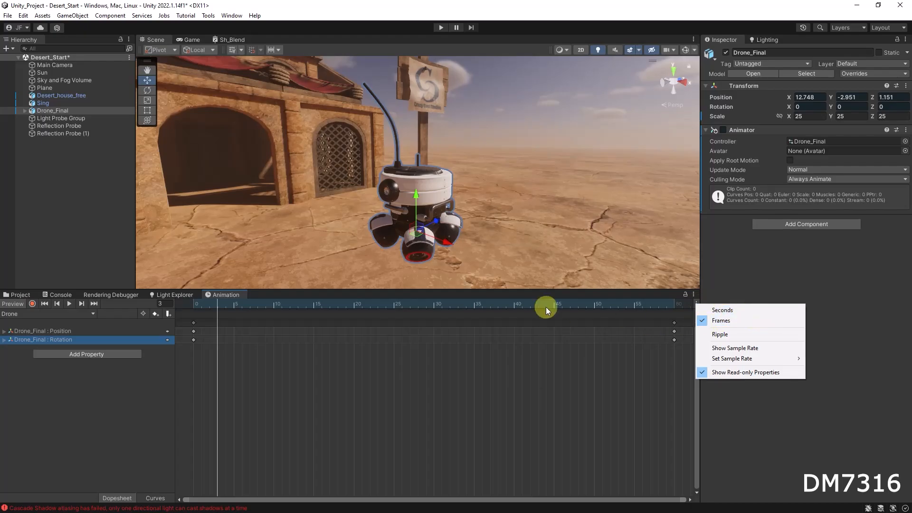
left_click(723, 311)
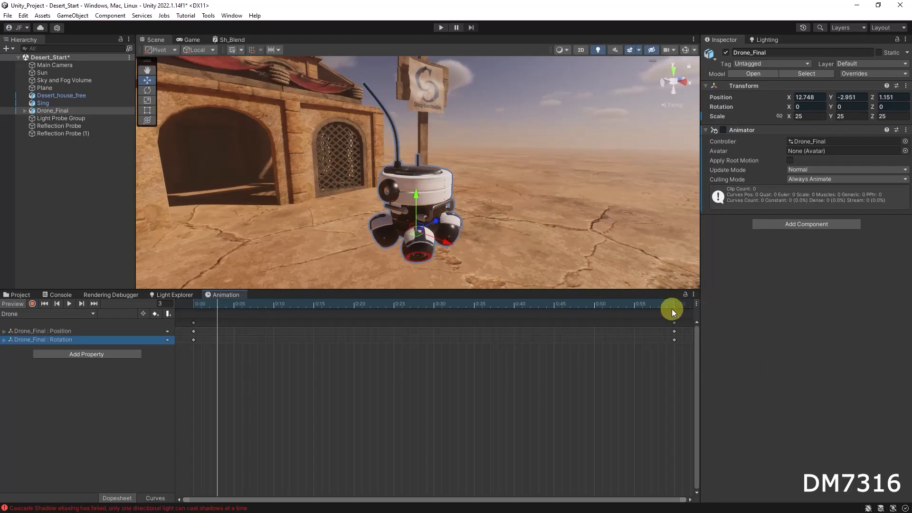
Switch the animation timeline to display Frames and set the clip's sample rate to 25
left_click(697, 301)
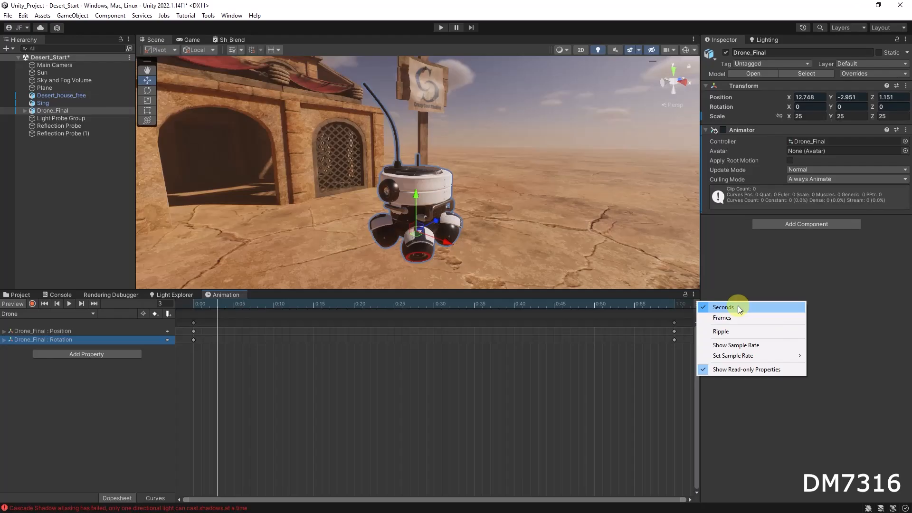
left_click(719, 320)
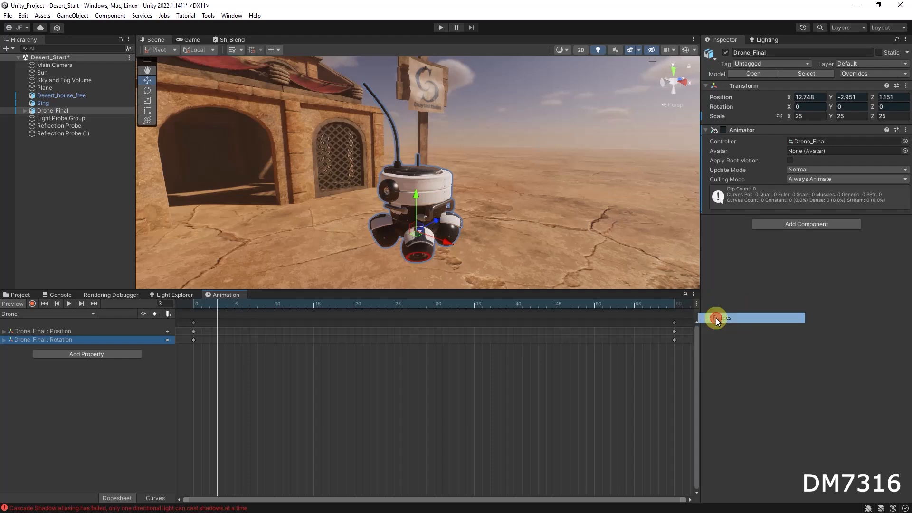
left_click(697, 303)
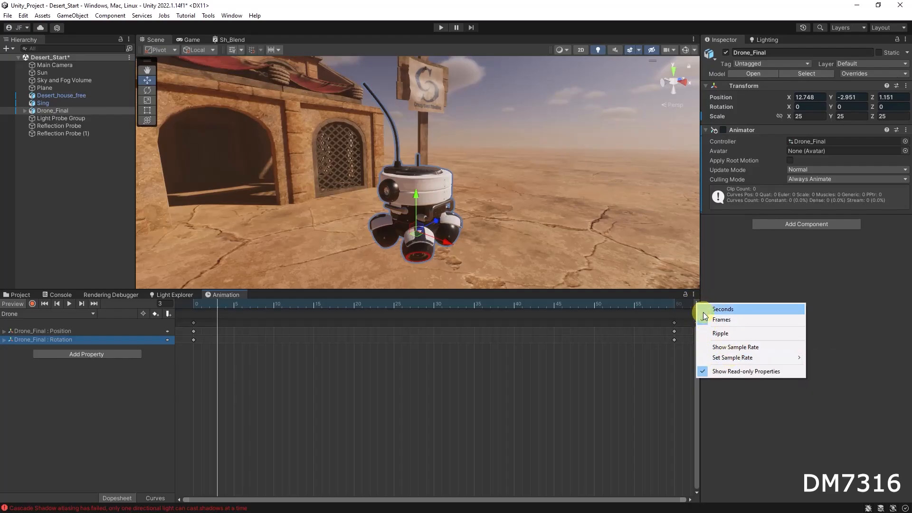
mouse_move(726, 361)
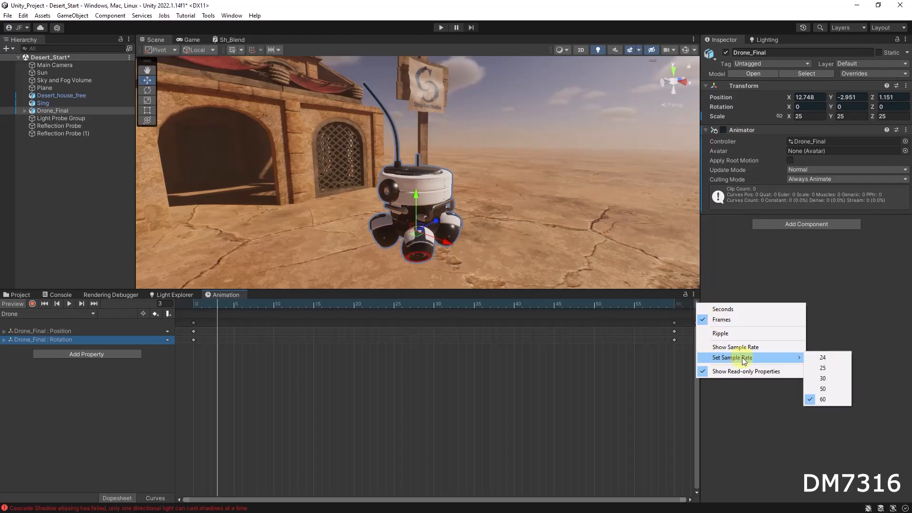
left_click(826, 368)
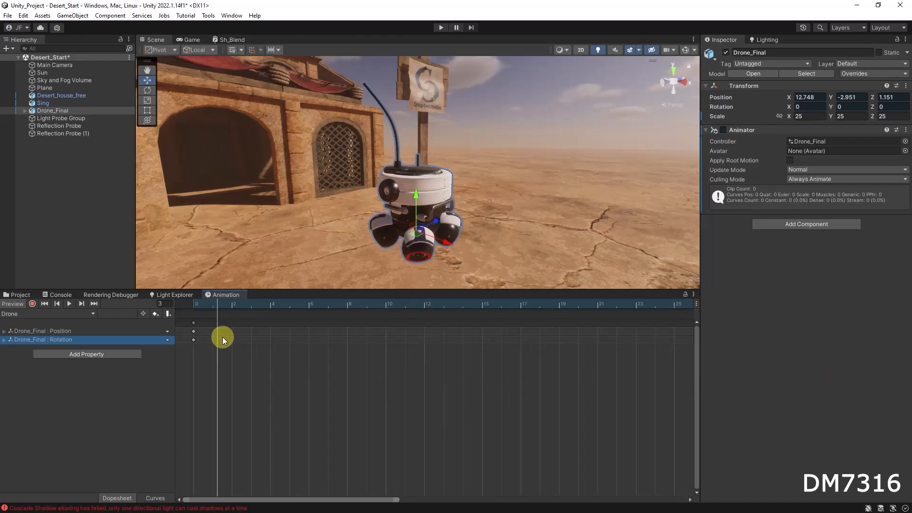
Scrub the playhead to frame 25 and examine the keyframe range at different timeline scales
left_click_drag(207, 298, 679, 294)
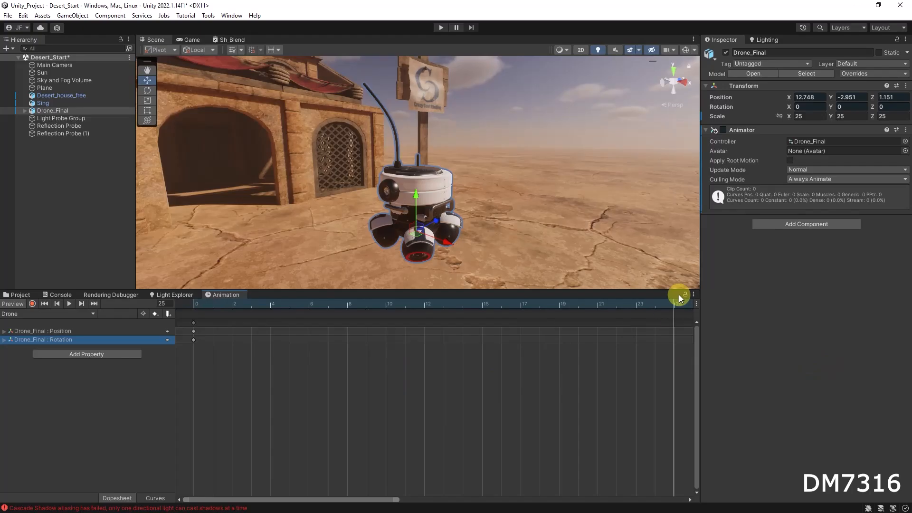
scroll(457, 395, "down", 5, "alt")
scroll(457, 396, "down", 4, "alt")
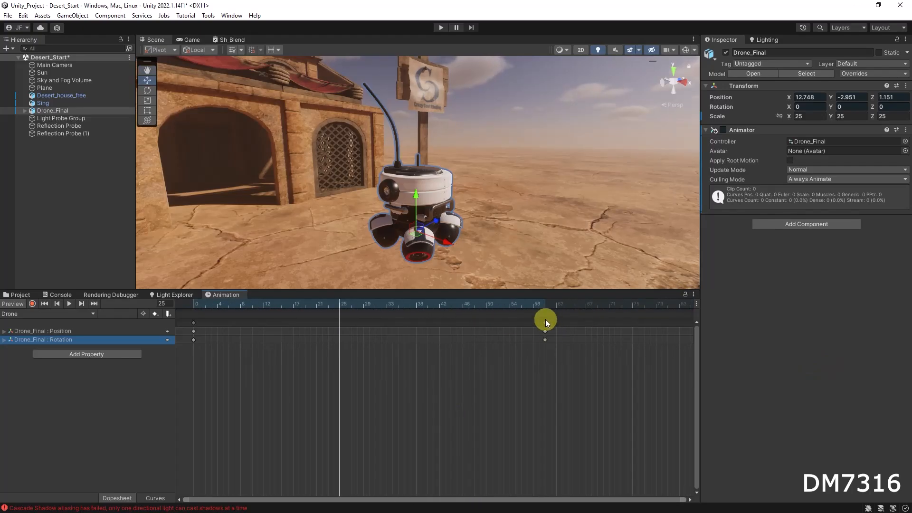
scroll(468, 394, "down", 5, "alt")
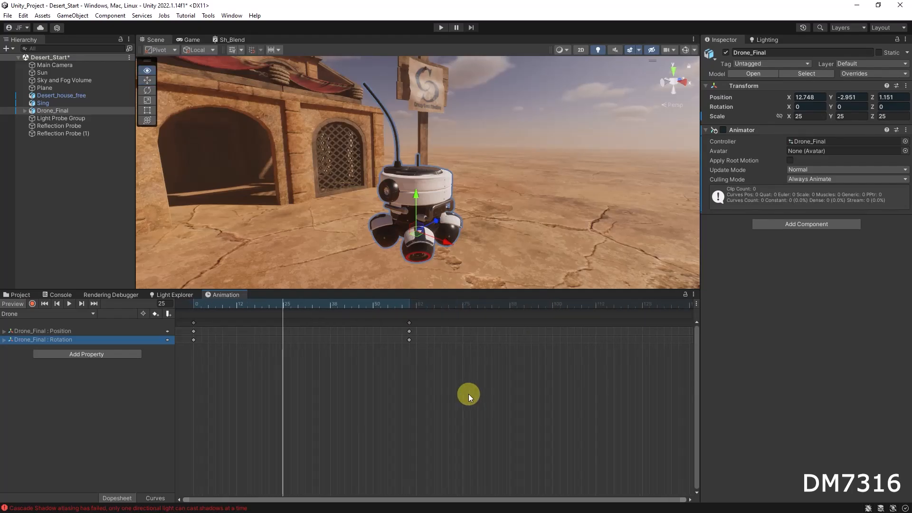
scroll(387, 387, "up", 3, "alt")
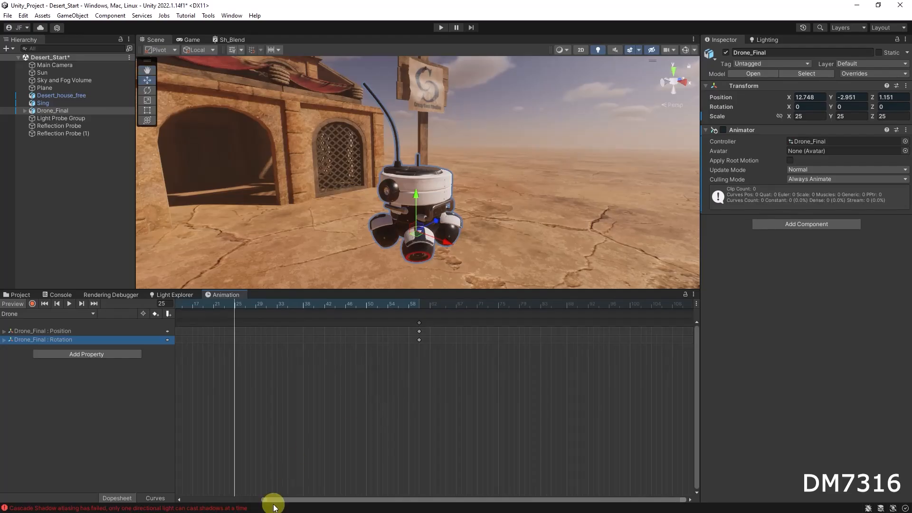
left_click_drag(271, 500, 188, 499)
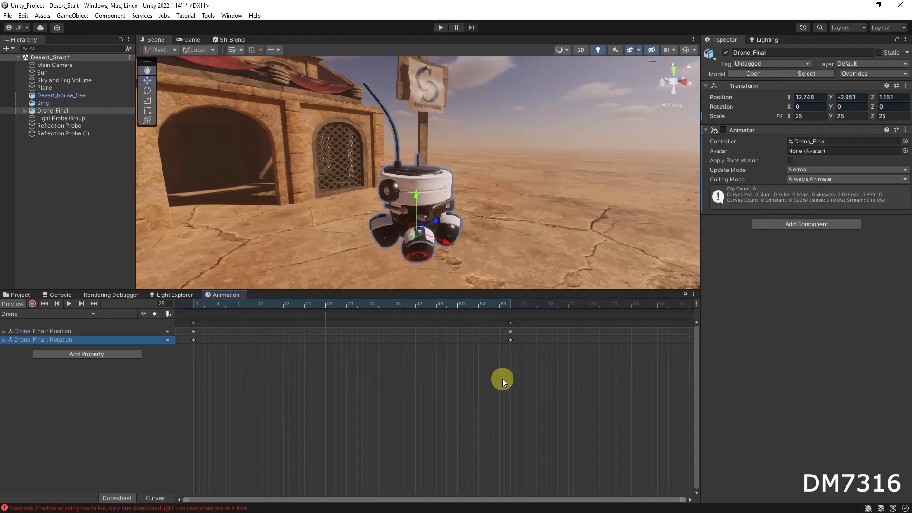
scroll(498, 395, "down", 8, "alt")
scroll(497, 395, "down", 3, "alt")
scroll(497, 395, "down", 1, "alt")
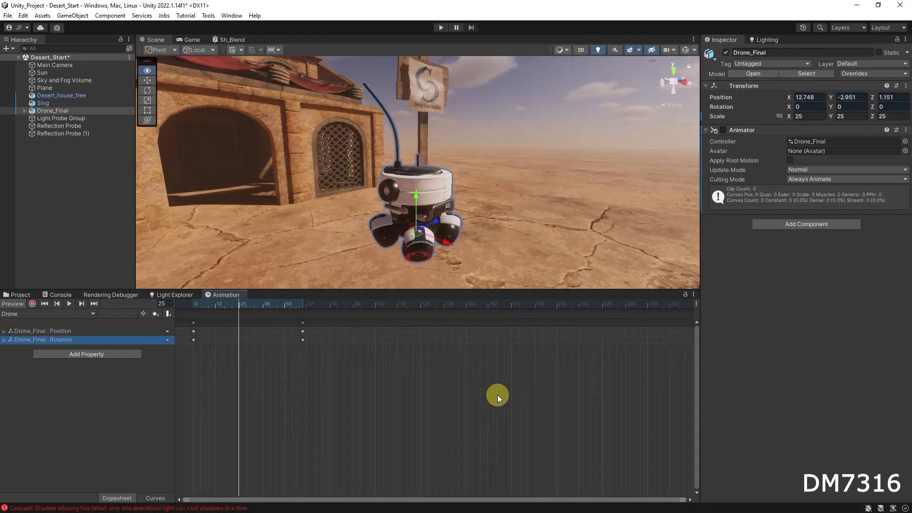
Move the clip's last Position and Rotation keyframes together to frame 250
left_click(303, 323)
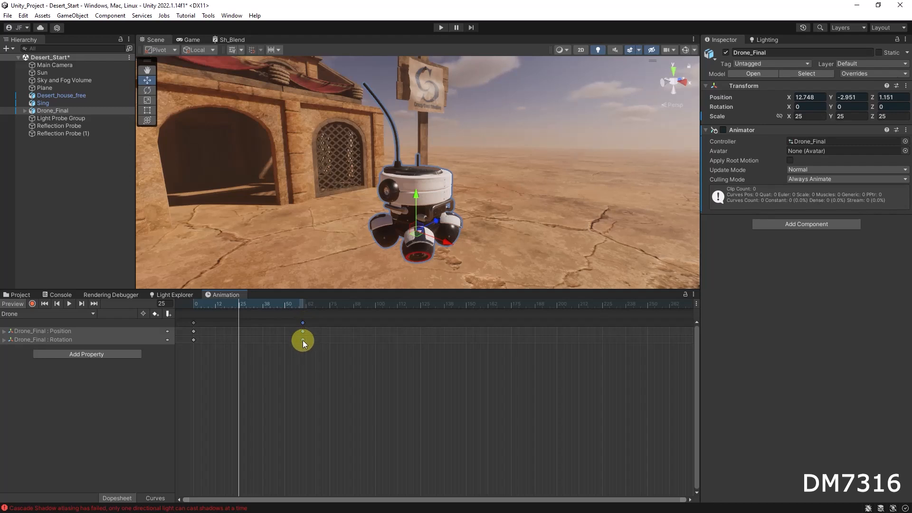
left_click(324, 328)
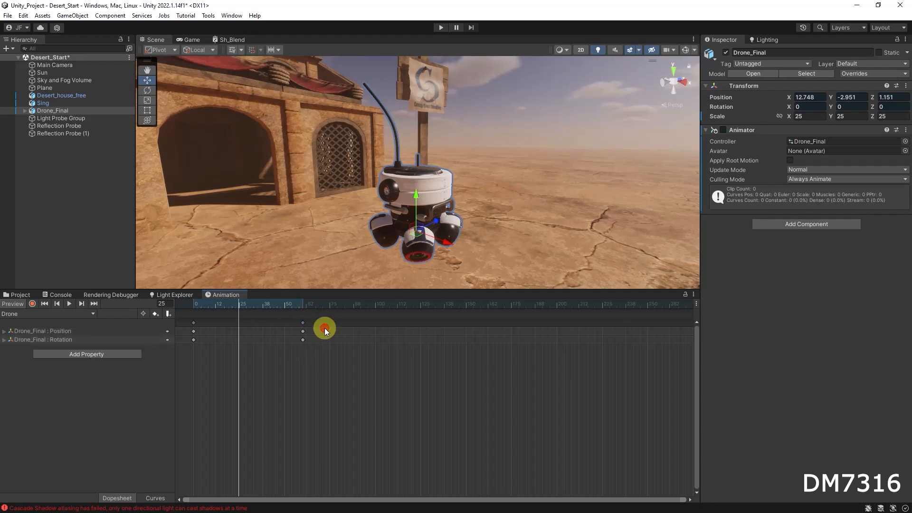
left_click(303, 341)
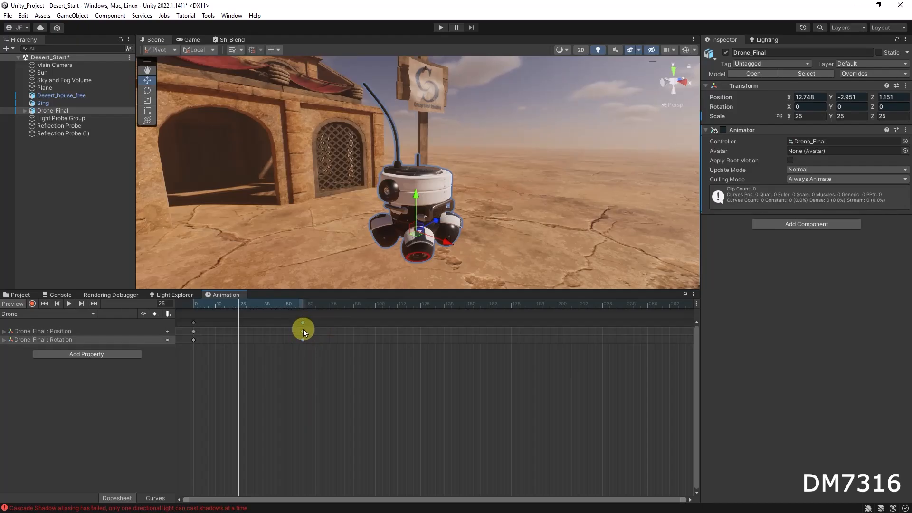
left_click(303, 331)
left_click(322, 370)
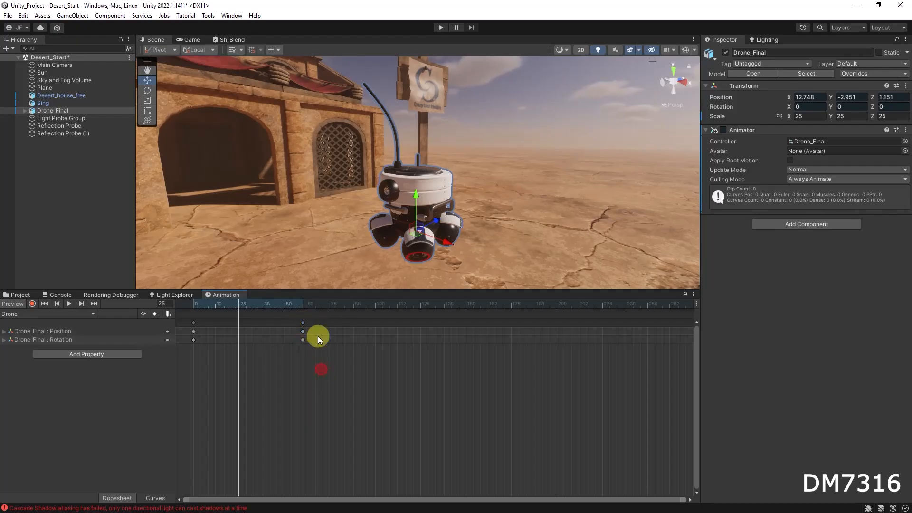
left_click(304, 323)
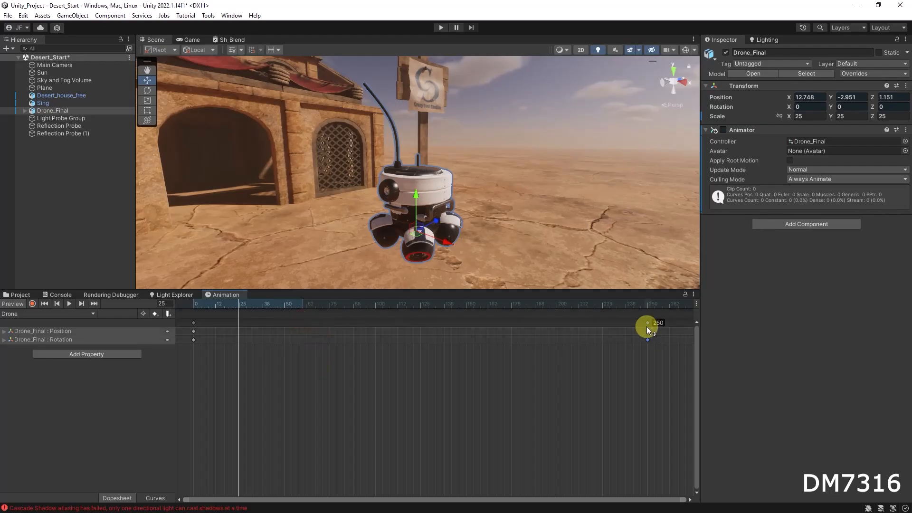
left_click_drag(647, 328, 647, 328)
Scrub the playhead to frame 18 and view the whole clip from frame 0 to 250
mouse_move(213, 301)
left_mouse_down()
mouse_move(566, 298)
mouse_move(226, 306)
left_mouse_up()
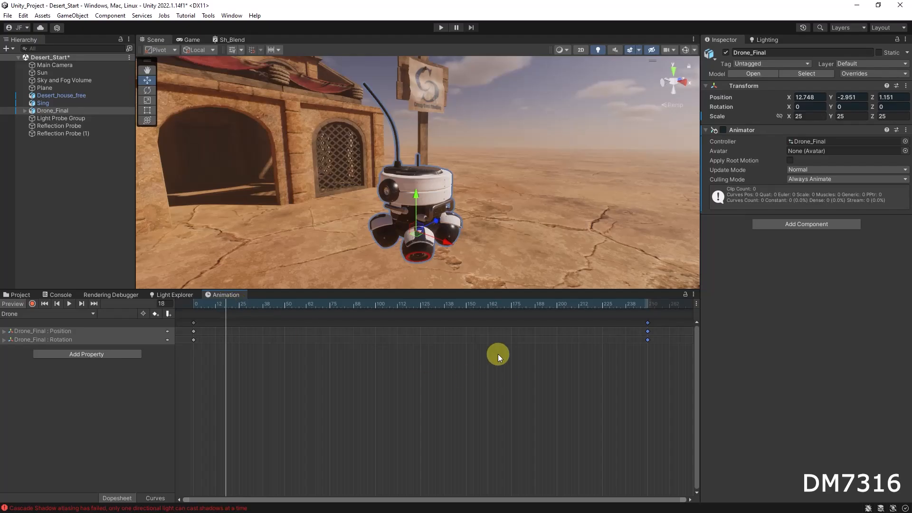
scroll(309, 383, "down", 4, "alt")
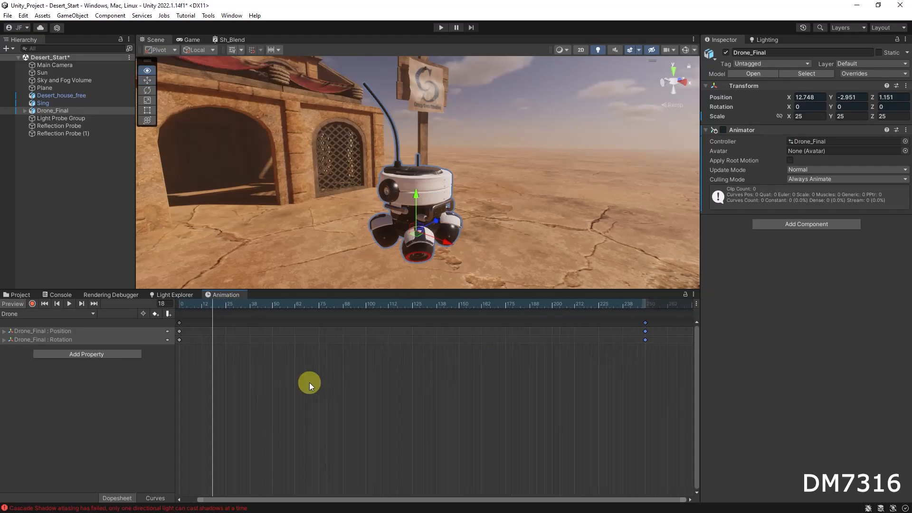
scroll(309, 383, "down", 1)
scroll(383, 391, "up", 1)
middle_click_drag(349, 399, 492, 405)
scroll(431, 392, "down", 1)
scroll(429, 398, "down", 2)
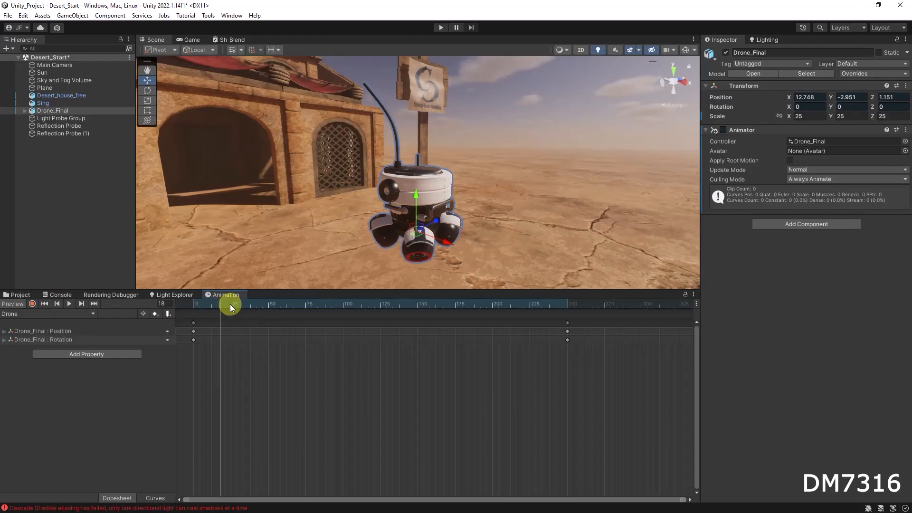
Step the playhead backward and forward one frame at a time around frame 18
key("comma")
key("comma")
key("comma")
key("comma")
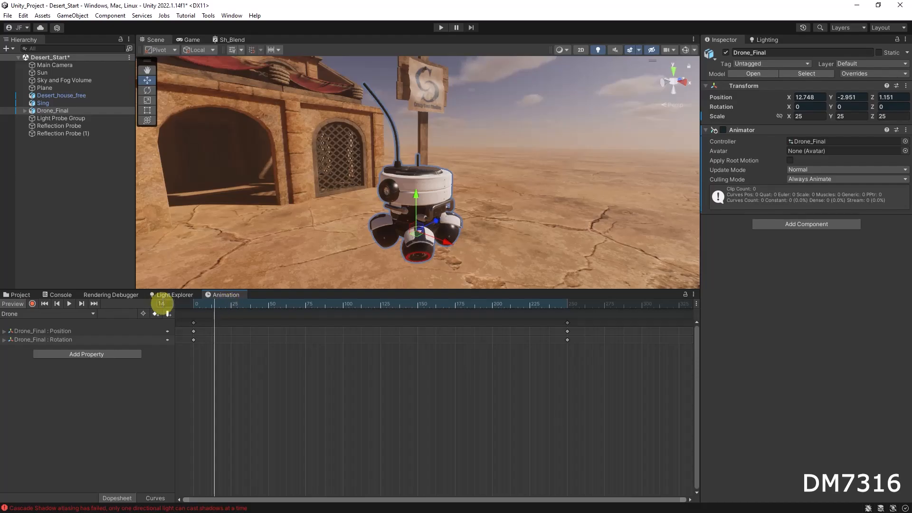
key("period")
key("period")
key("period")
key("period")
key("period")
key("period")
key("period")
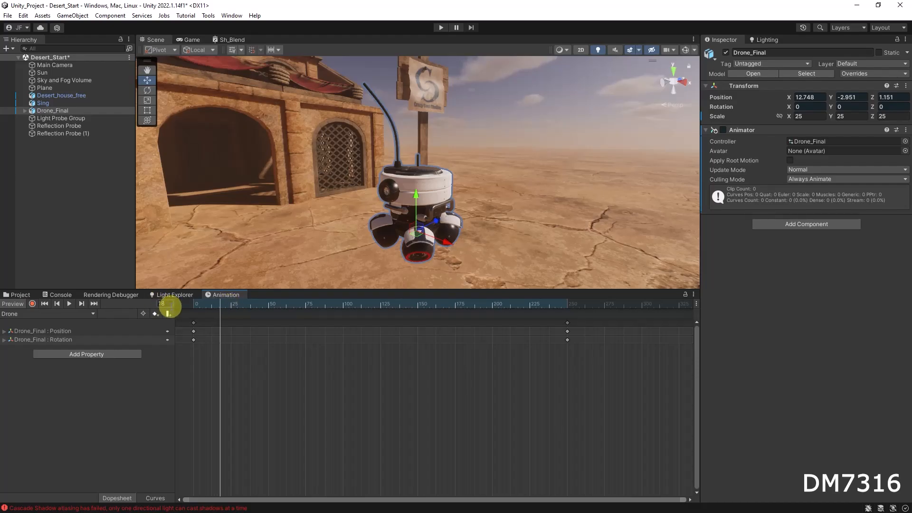
key("period")
key("period")
key("period")
key("period")
key("period")
key("period")
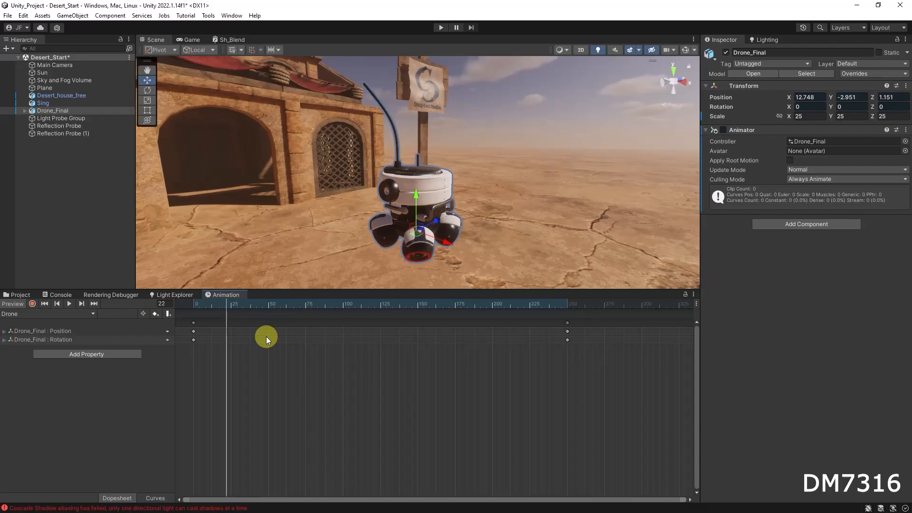
key("comma")
key("comma")
key("comma")
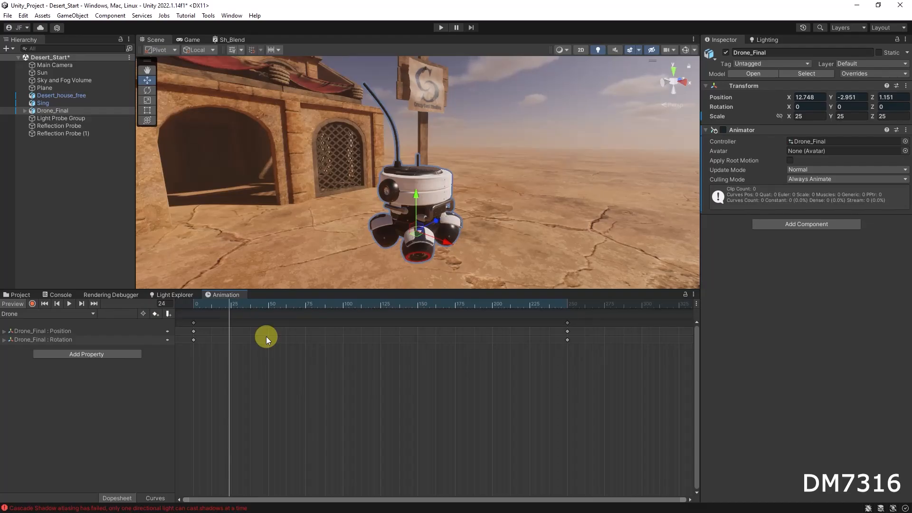
Jump the playhead between the first and last keyframes, ending at frame 250
key("alt+comma")
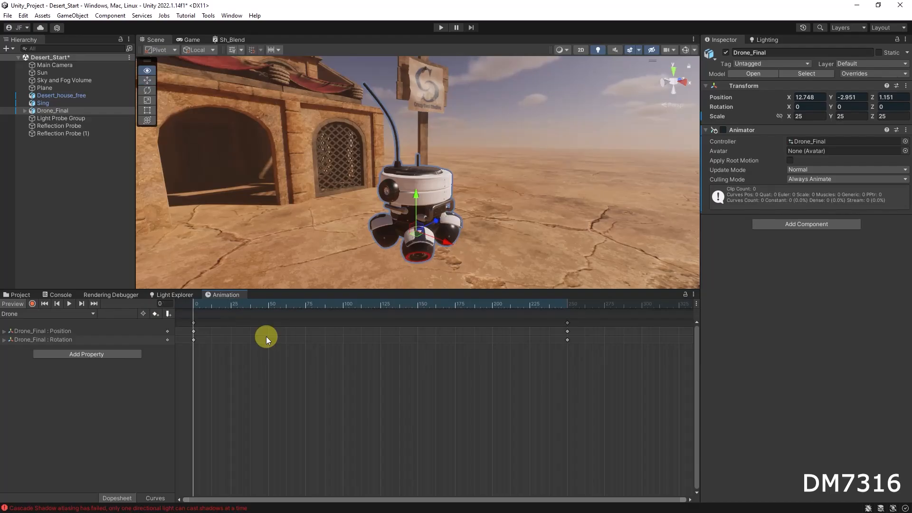
key("alt+period")
key("alt+comma")
key("alt+period")
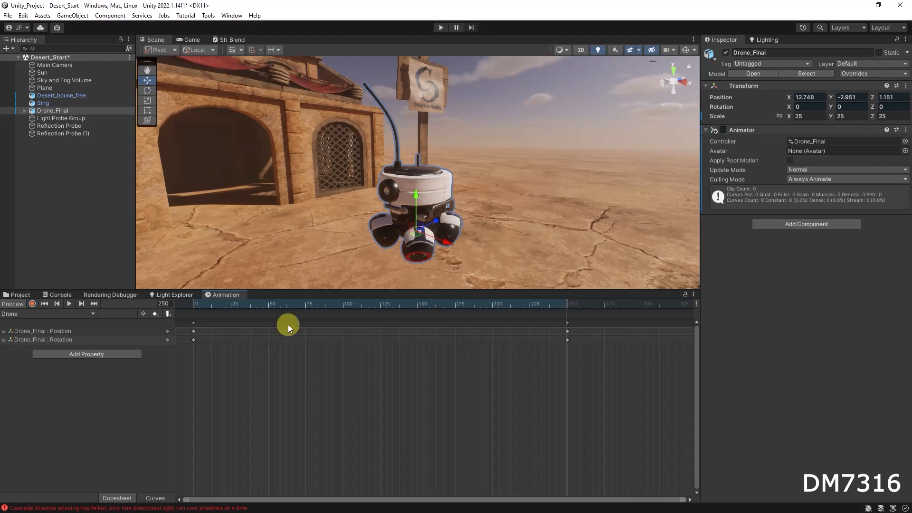
Turn on keyframe recording at frame 0 and move the drone away from the house and upward to about X 35.7, Y 3.89
left_click_drag(451, 184, 611, 118, "alt")
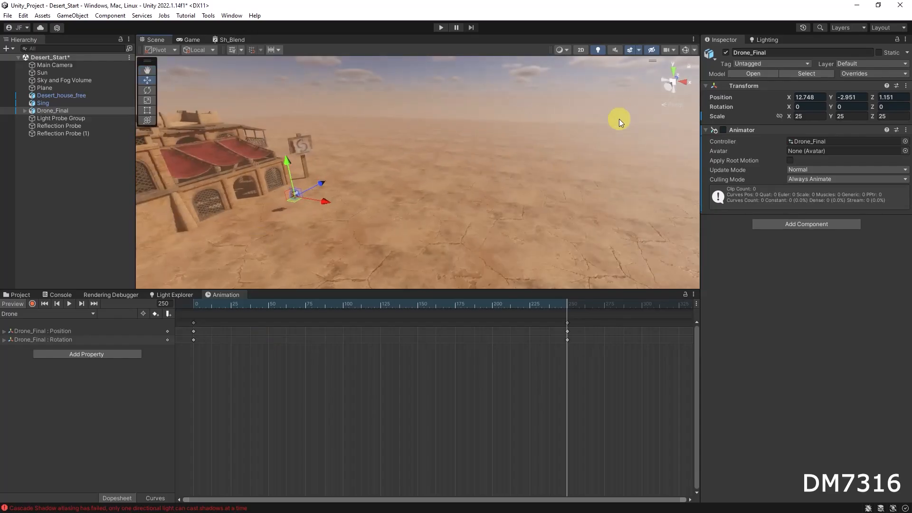
left_click_drag(236, 198, 311, 182, "alt")
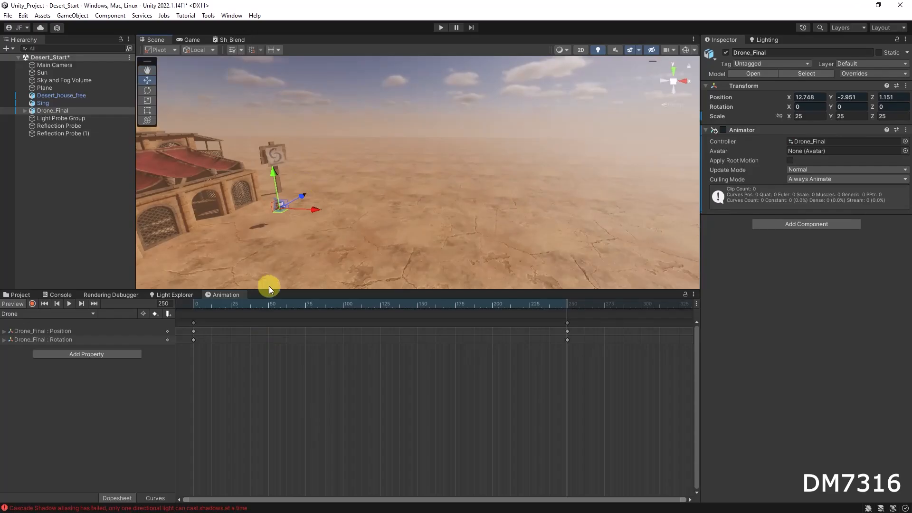
left_click_drag(255, 308, 192, 306)
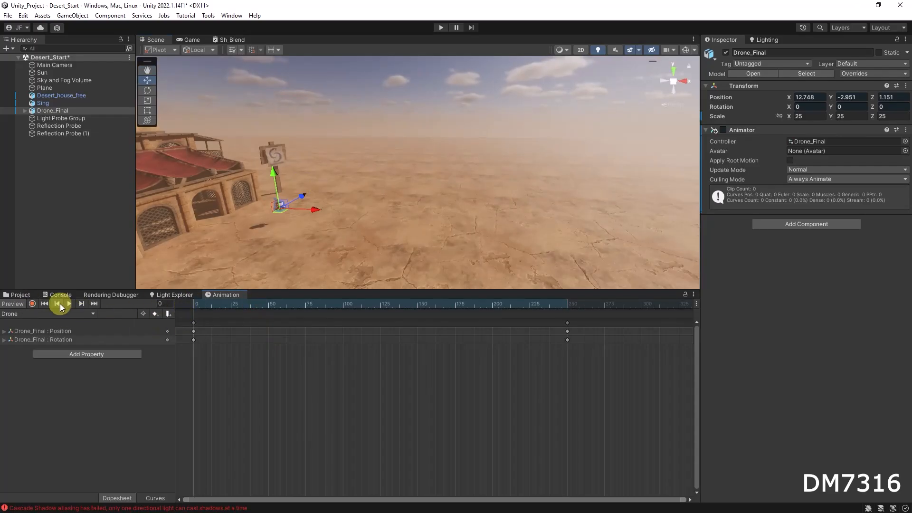
left_click(33, 304)
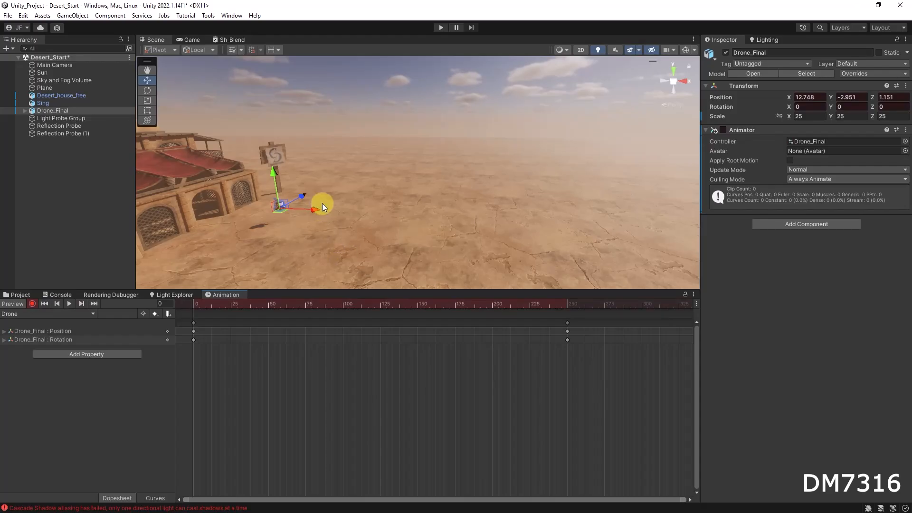
left_click_drag(315, 210, 650, 240)
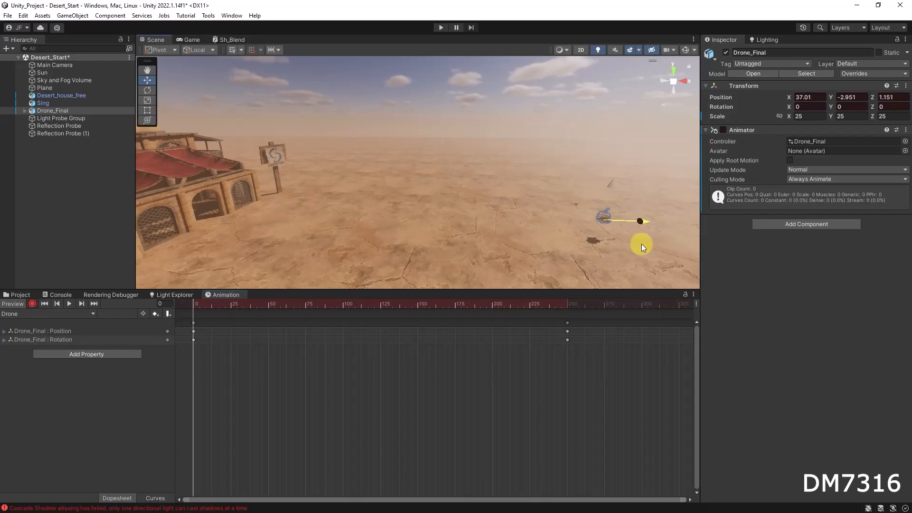
left_click_drag(612, 186, 618, 78)
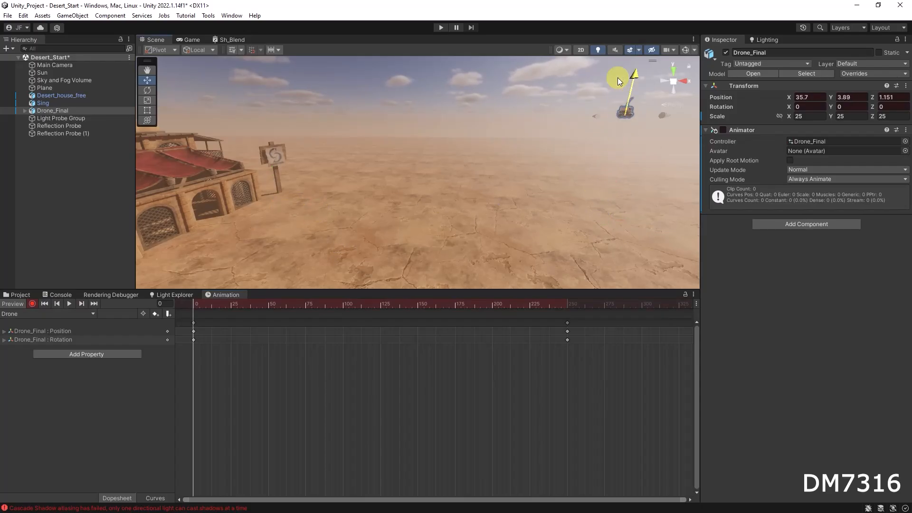
Go to the last frame, 250, and move the drone along X into the house to about 4.61
left_click_drag(195, 307, 569, 320)
left_click(94, 304)
left_click_drag(315, 208, 473, 234)
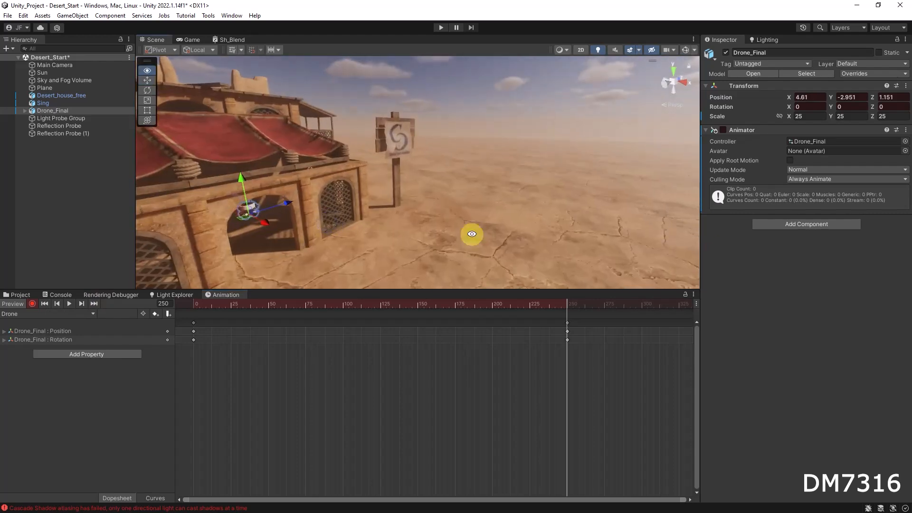
Reposition the drone inside the house at frame 250 to about X 3.539, Y -1.466, Z -2.202
key("f")
left_click_drag(344, 220, 282, 179, "alt")
left_click_drag(481, 164, 298, 139)
right_click_drag(299, 140, 346, 171, "alt")
left_click_drag(262, 206, 403, 244, "alt")
middle_click_drag(403, 245, 422, 283)
left_click_drag(341, 190, 369, 206)
left_click_drag(364, 167, 379, 167)
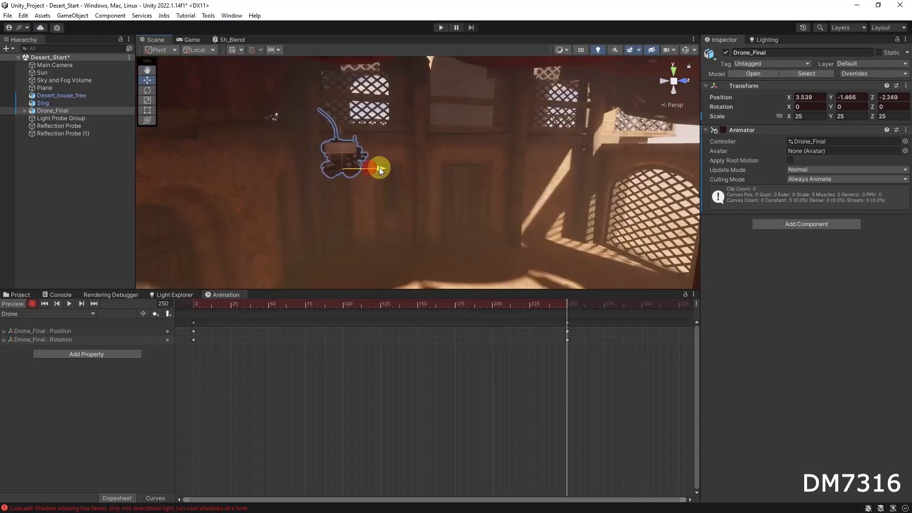
left_click_drag(362, 210, 415, 220, "alt")
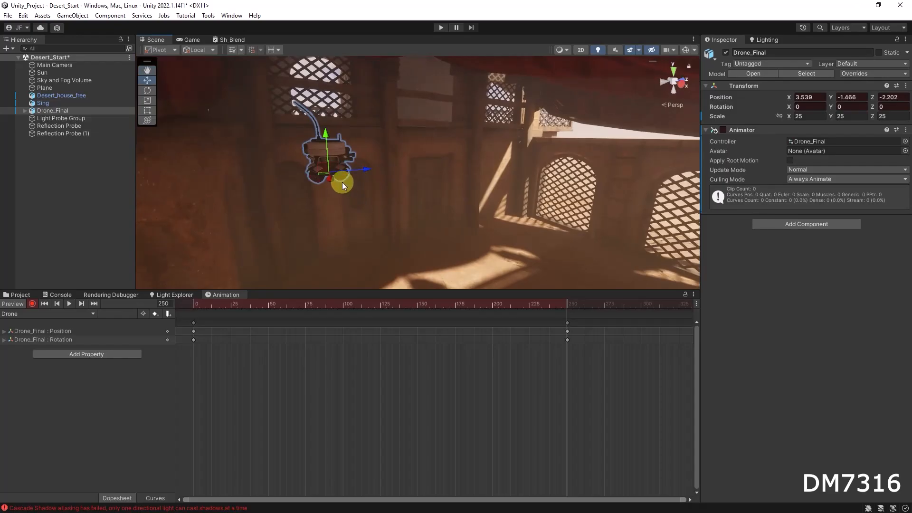
left_click_drag(350, 193, 536, 190, "alt")
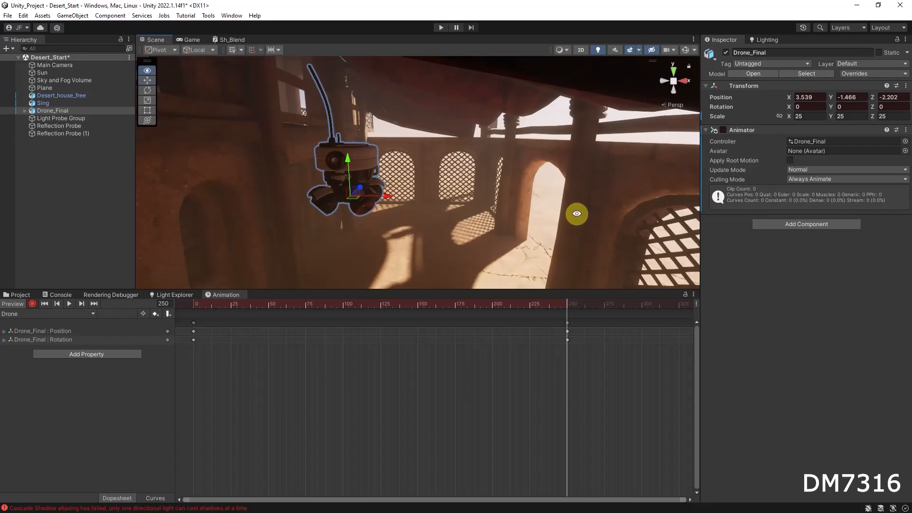
Go to frame 0 and rotate the drone around its Y axis until it faces the house
right_click_drag(576, 215, 493, 217, "alt")
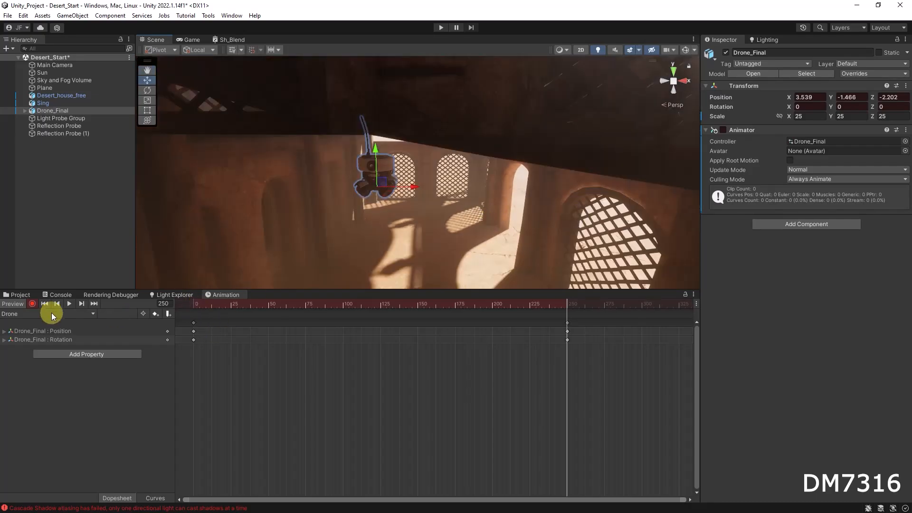
left_click(45, 304)
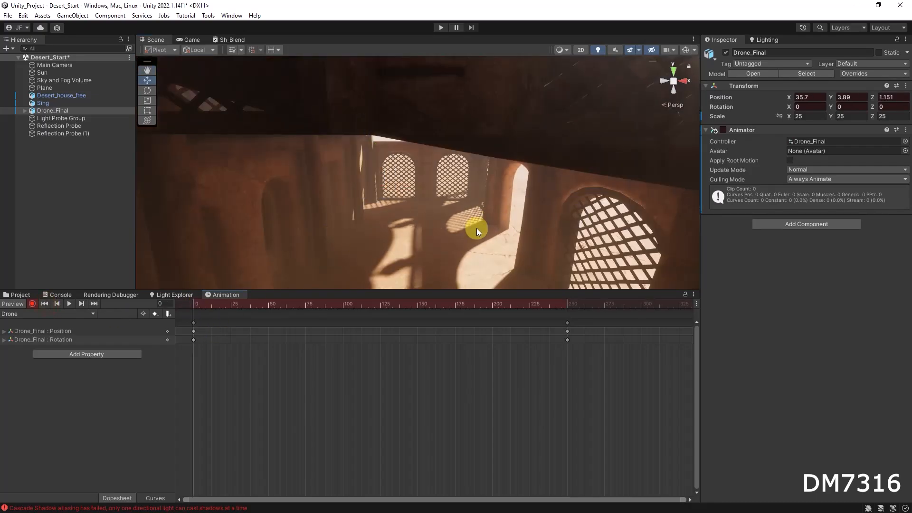
key("f")
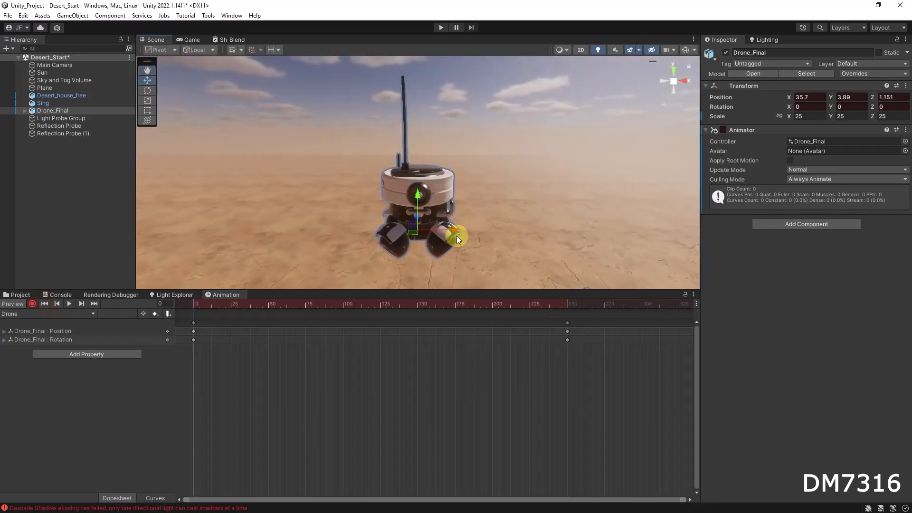
key("e")
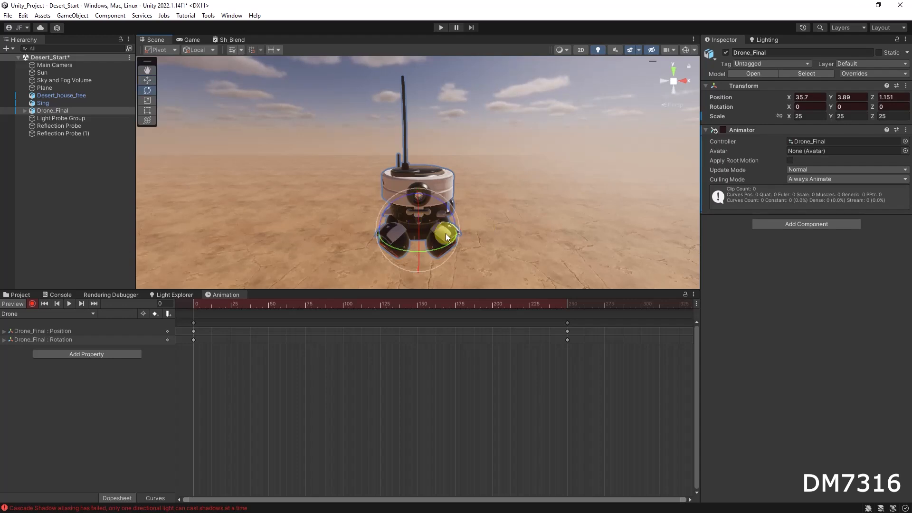
left_click_drag(447, 244, 360, 244)
left_click_drag(499, 214, 285, 269, "alt")
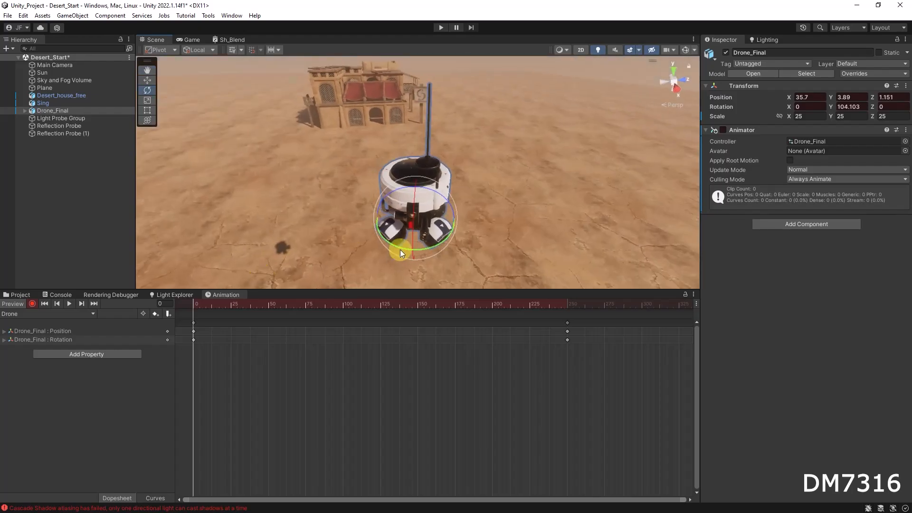
left_click_drag(398, 246, 405, 244)
Preview the drone's flight toward the house by scrubbing the timeline and playing the clip
left_click_drag(331, 243, 484, 192, "alt")
left_click_drag(207, 303, 335, 300)
right_click_drag(432, 198, 280, 216, "alt")
right_click_drag(495, 200, 290, 202, "alt")
right_click_drag(375, 198, 129, 219, "alt")
middle_click_drag(402, 184, 674, 161)
left_click_drag(472, 184, 484, 179, "alt")
left_click_drag(233, 304, 59, 298)
left_click(69, 304)
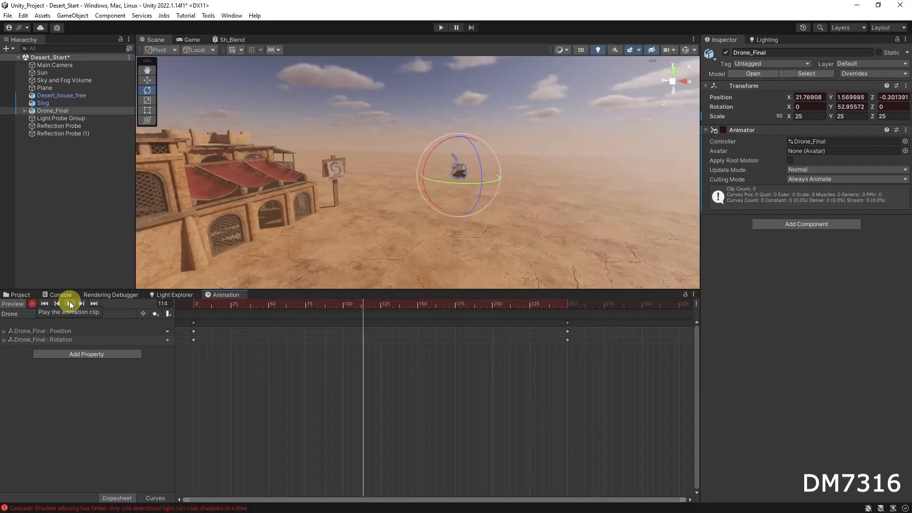
left_click(71, 304)
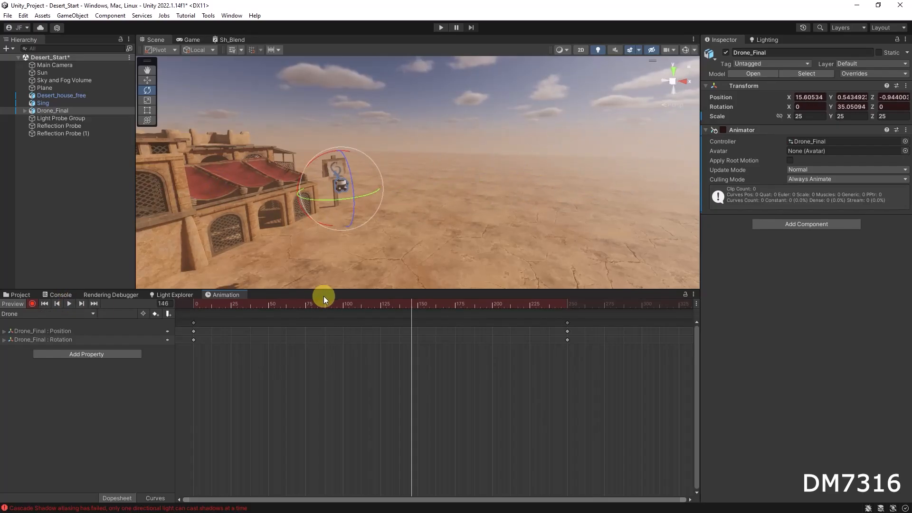
At frame 202, move the drone in front of the open doorway to about X 7.04, Y -2.666, Z 0.67
left_click_drag(366, 302, 495, 324)
left_click_drag(277, 258, 405, 200, "alt")
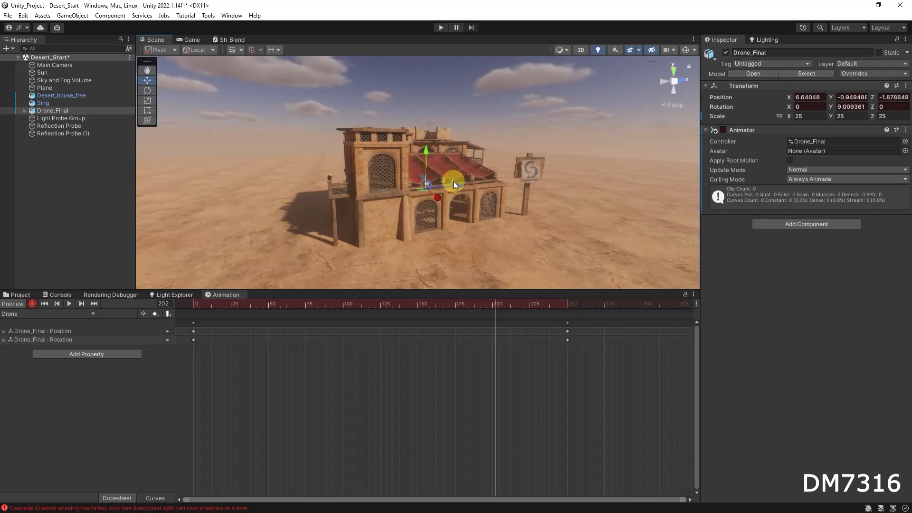
left_click_drag(458, 184, 489, 185)
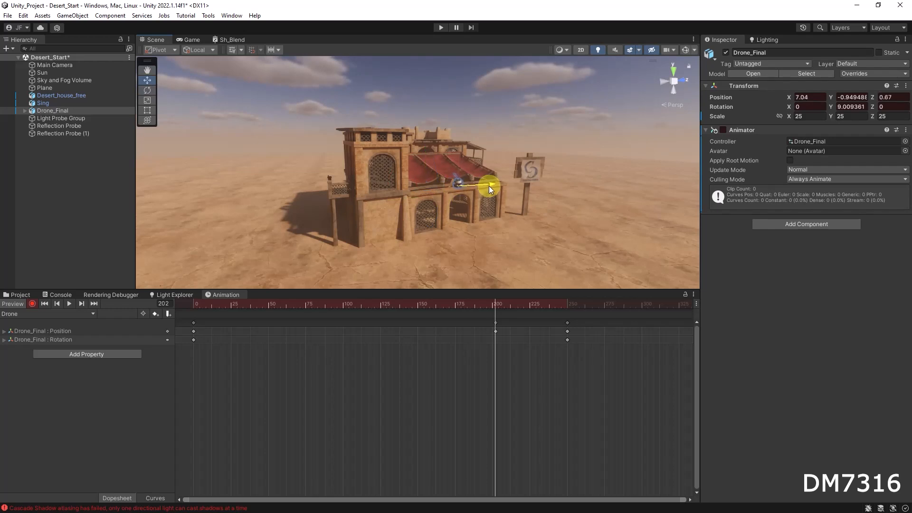
left_click_drag(458, 142, 464, 161)
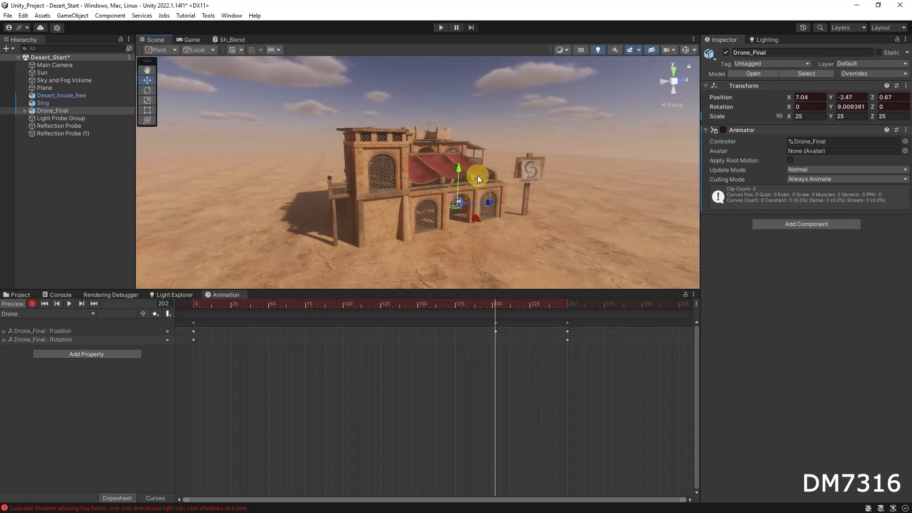
key("f")
left_click_drag(482, 208, 424, 156, "alt")
right_click_drag(423, 156, 260, 231, "alt")
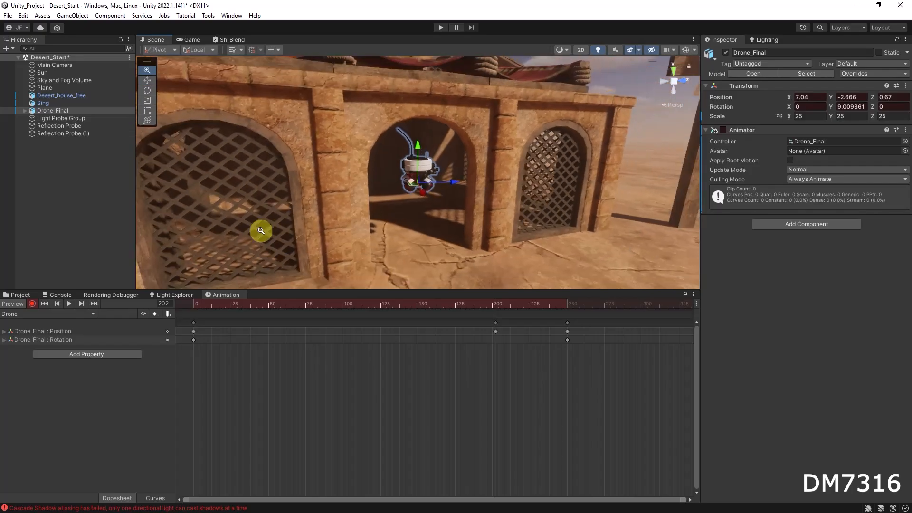
At frame 177, rotate the drone toward the doorway to a Y rotation of about 92.81
mouse_move(469, 306)
left_mouse_down()
mouse_move(387, 304)
mouse_move(552, 306)
mouse_move(457, 310)
left_mouse_up()
left_click_drag(444, 225, 524, 249, "alt")
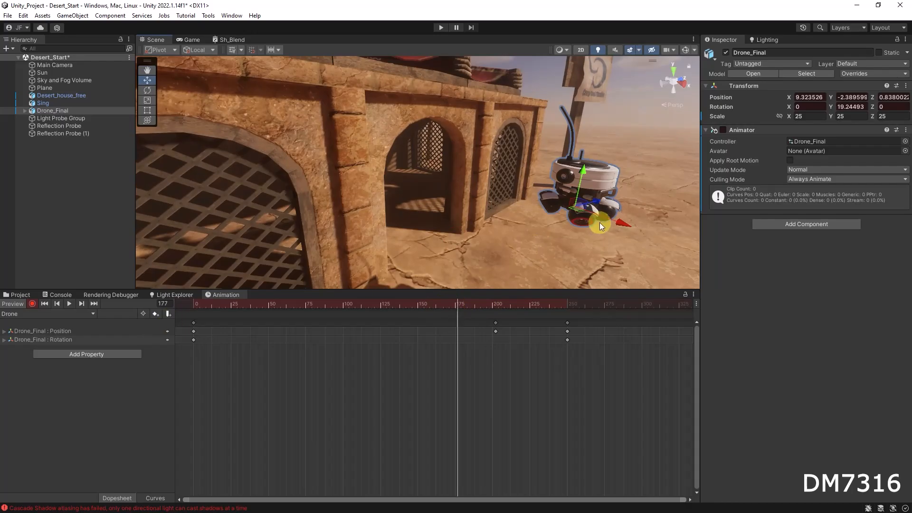
key("e")
left_click_drag(609, 224, 453, 228)
left_click_drag(521, 224, 446, 221, "alt")
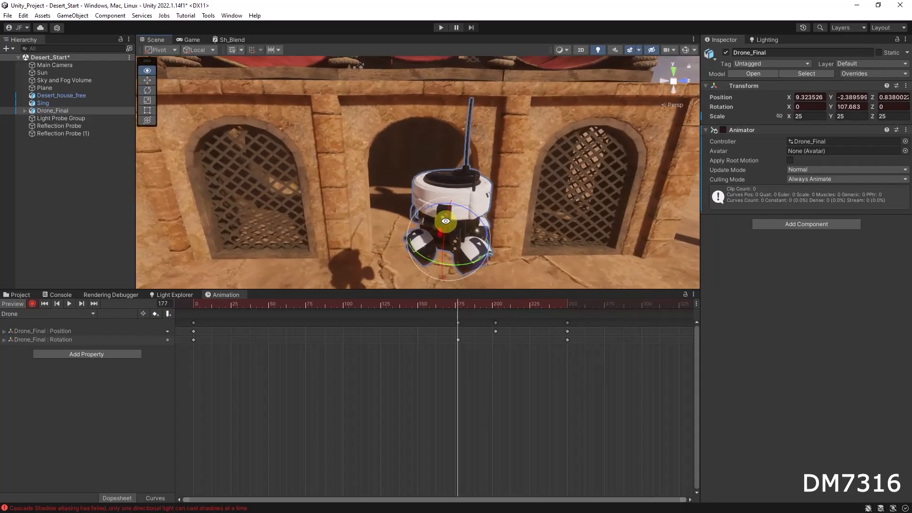
left_click_drag(432, 259, 578, 222)
At frame 248, turn the drone inside the house to a Y rotation of about -27
left_click_drag(460, 301, 541, 295)
right_click_drag(245, 212, 683, 247, "alt")
right_click_drag(354, 210, 438, 213, "alt")
left_click_drag(351, 219, 597, 271, "alt")
left_click_drag(530, 299, 564, 305)
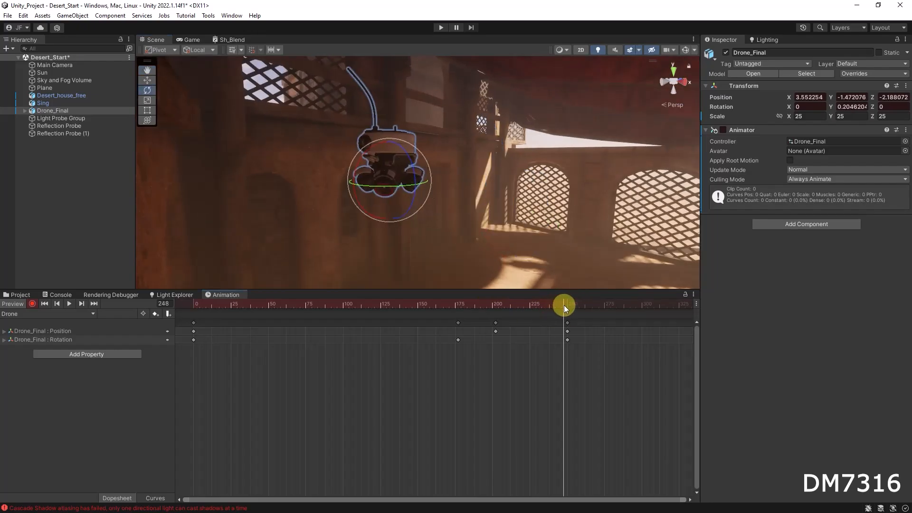
left_click_drag(464, 273, 521, 277, "alt")
left_click_drag(359, 187, 396, 187)
At about frame 197, tilt the drone at the doorway to an X rotation of about -12
left_click(537, 306)
left_click_drag(538, 308, 488, 299)
right_click_drag(612, 241, 605, 216)
left_click_drag(632, 208, 617, 219)
Turn off keyframe recording and play the drone animation while viewing the house from outside
left_click_drag(491, 296, 588, 301)
left_click_drag(626, 199, 383, 224, "alt")
left_click_drag(549, 196, 368, 173, "alt")
left_click_drag(461, 195, 326, 261, "alt")
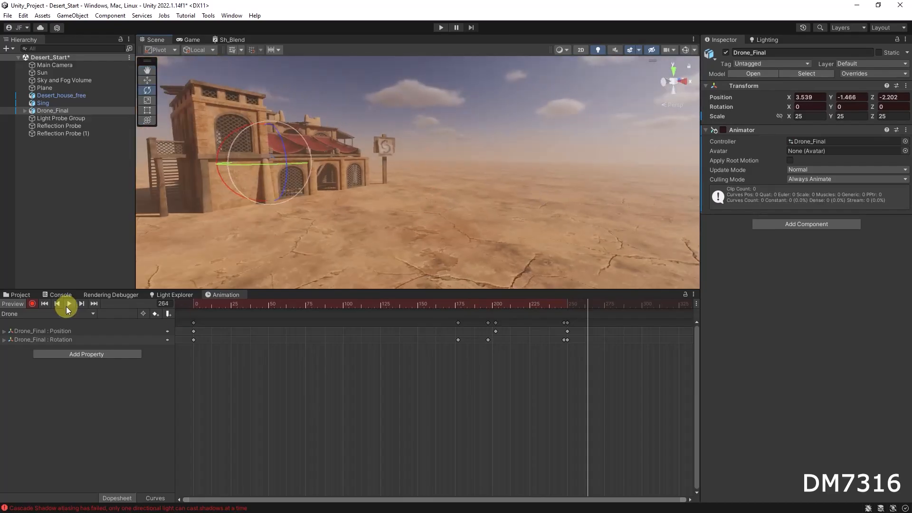
left_click(32, 303)
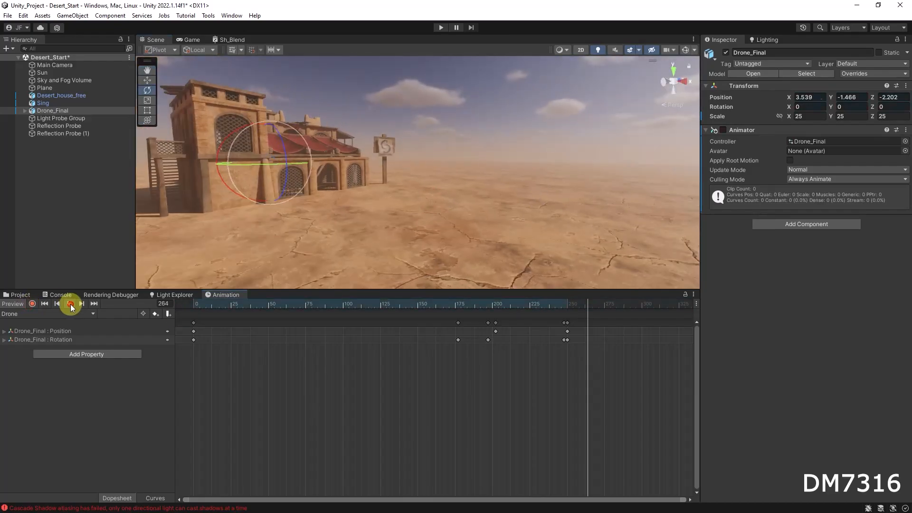
left_click(70, 304)
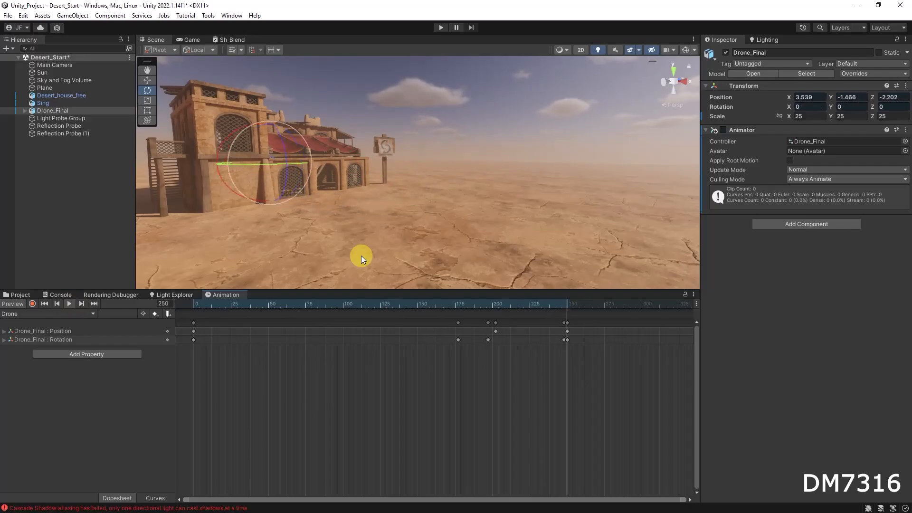
left_click(69, 304)
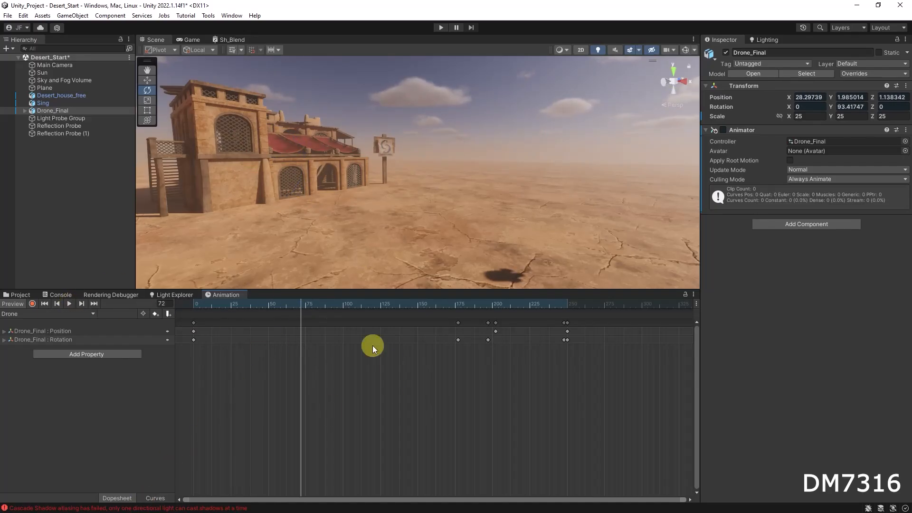
Switch the animation to Curves view and examine the drone's position and rotation curves
left_click(156, 498)
left_click_drag(387, 411, 438, 432, "alt")
middle_click_drag(439, 432, 457, 407)
middle_click_drag(516, 397, 470, 391)
scroll(469, 392, "down", 8)
scroll(469, 391, "down", 4)
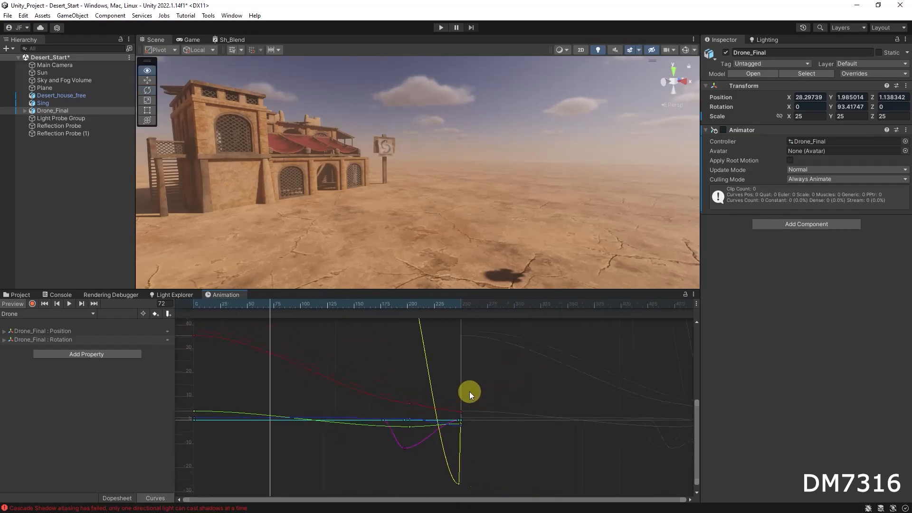
scroll(395, 403, "down", 2)
scroll(386, 394, "up", 5)
scroll(385, 393, "up", 2)
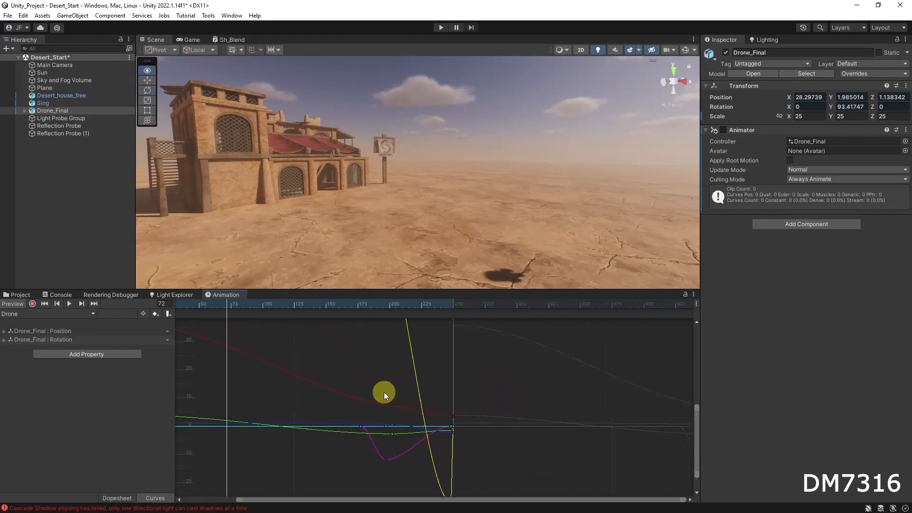
scroll(383, 392, "down", 4, "alt")
scroll(383, 392, "down", 3, "alt")
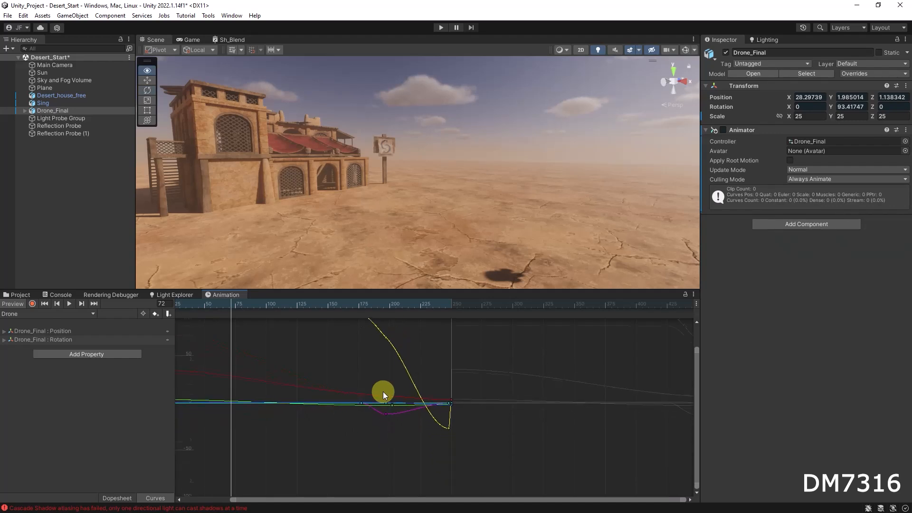
middle_click_drag(383, 364, 427, 384)
scroll(438, 409, "up", 3, "alt")
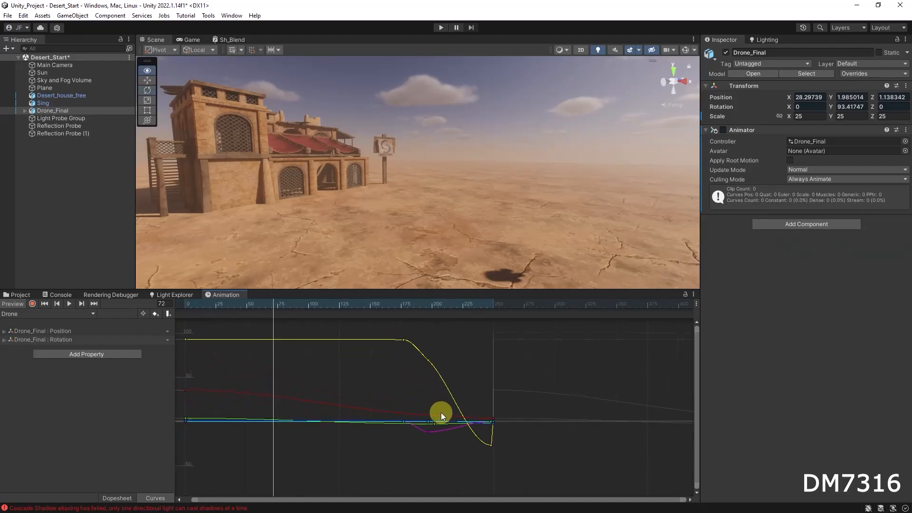
Advance the playhead through the drone's keyframes to the one at frame 202
left_click_drag(292, 314, 346, 313)
left_click_drag(361, 310, 434, 319)
left_click(389, 306)
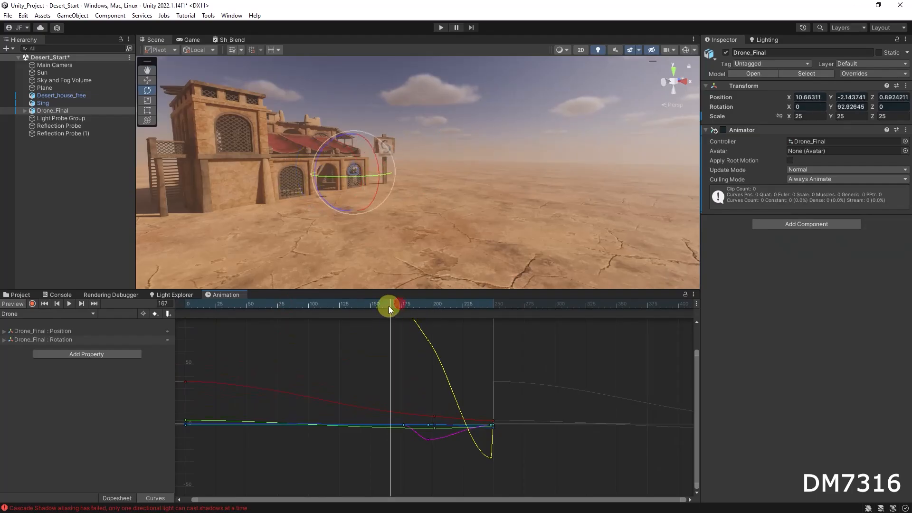
left_click(82, 304)
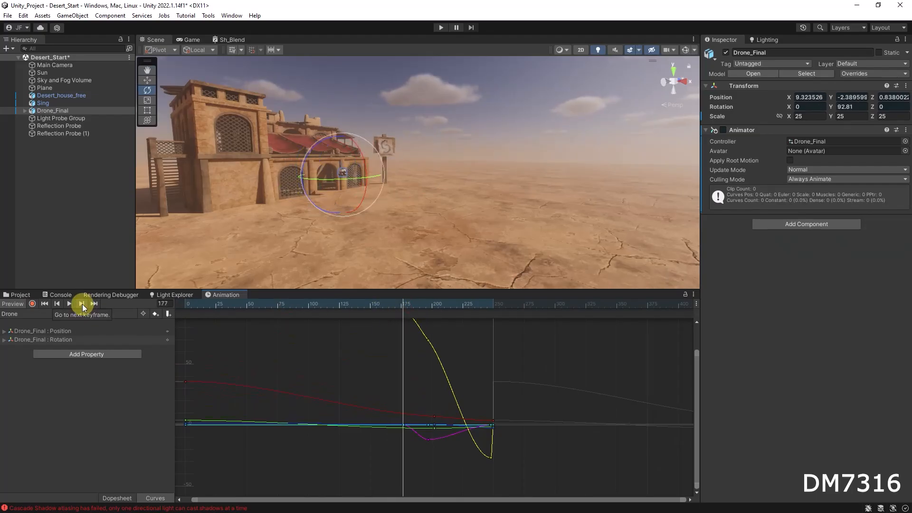
left_click(81, 305)
left_click(82, 304)
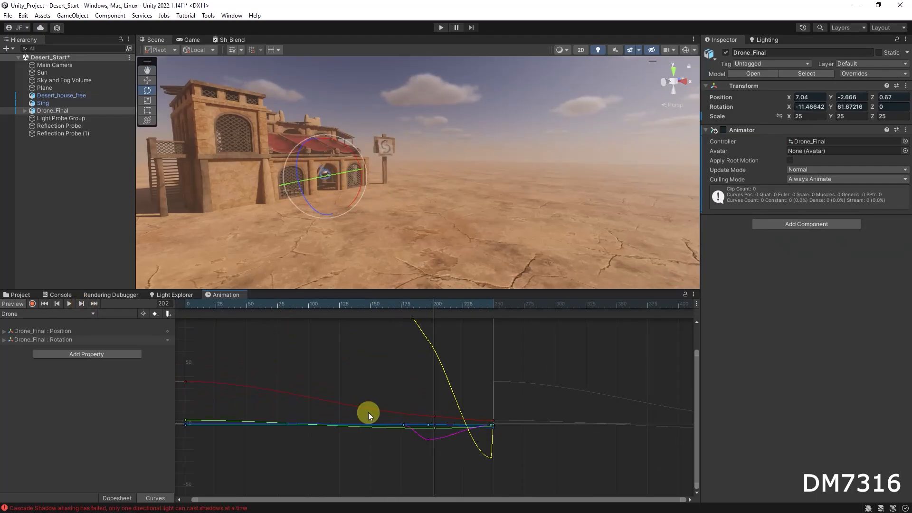
Examine the tangent options and the editable time and value of the X position key at frame 202
scroll(467, 429, "up", 10)
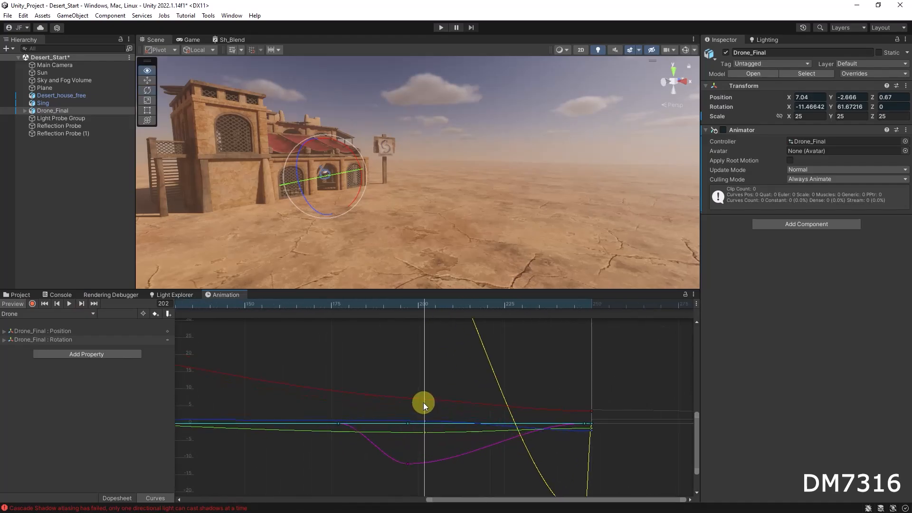
left_click(459, 387)
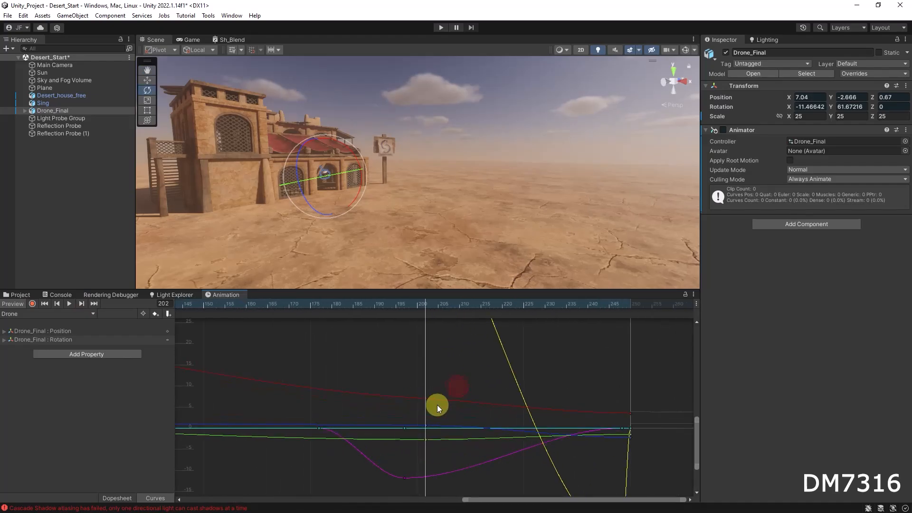
left_click(427, 397)
right_click(427, 397)
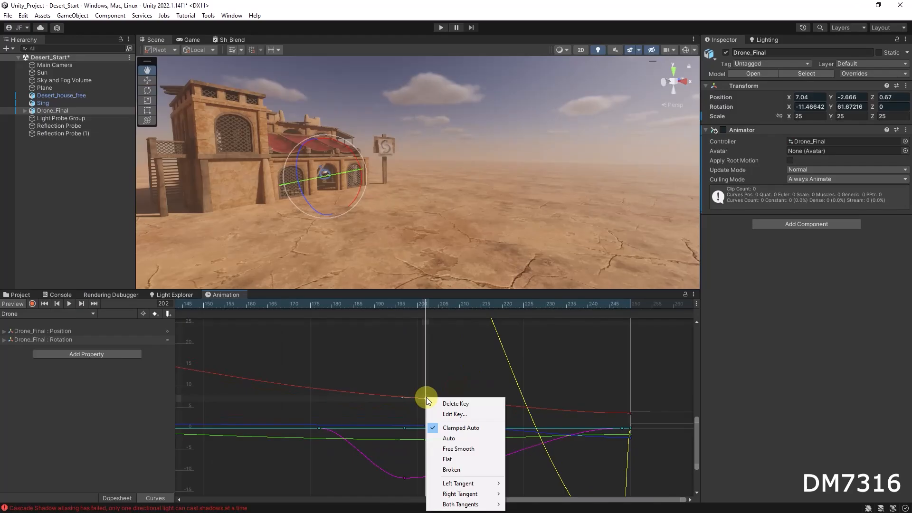
left_click(458, 369)
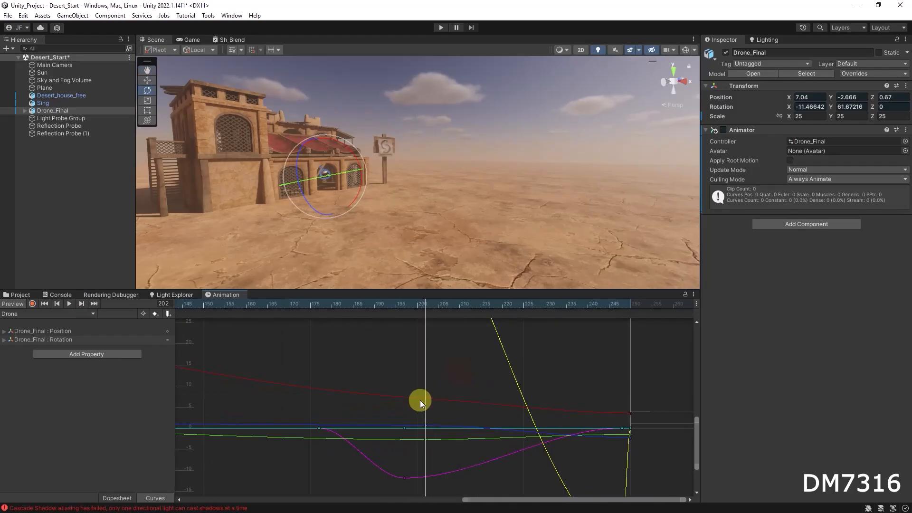
right_click(426, 398)
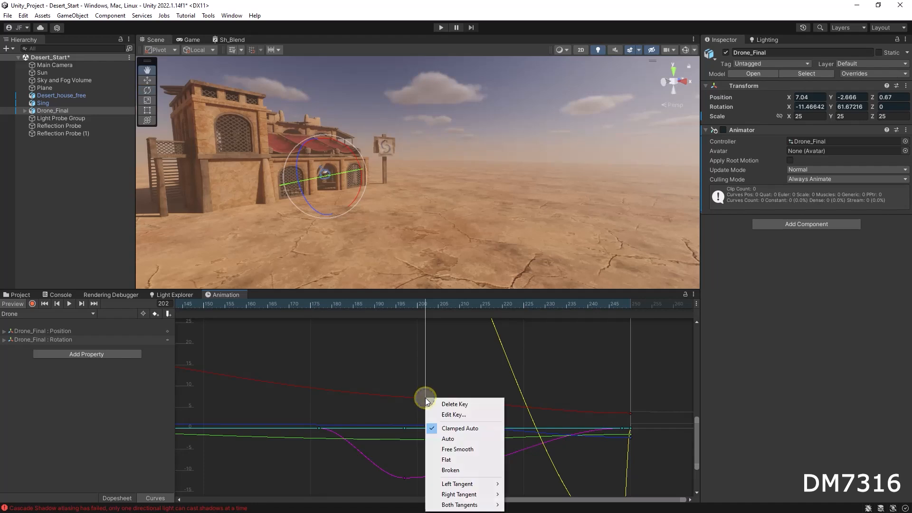
left_click(444, 413)
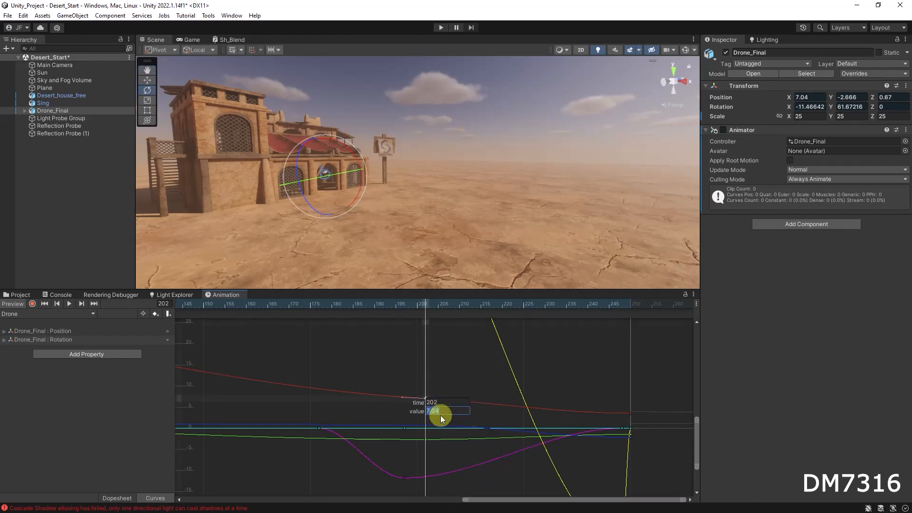
left_click(455, 366)
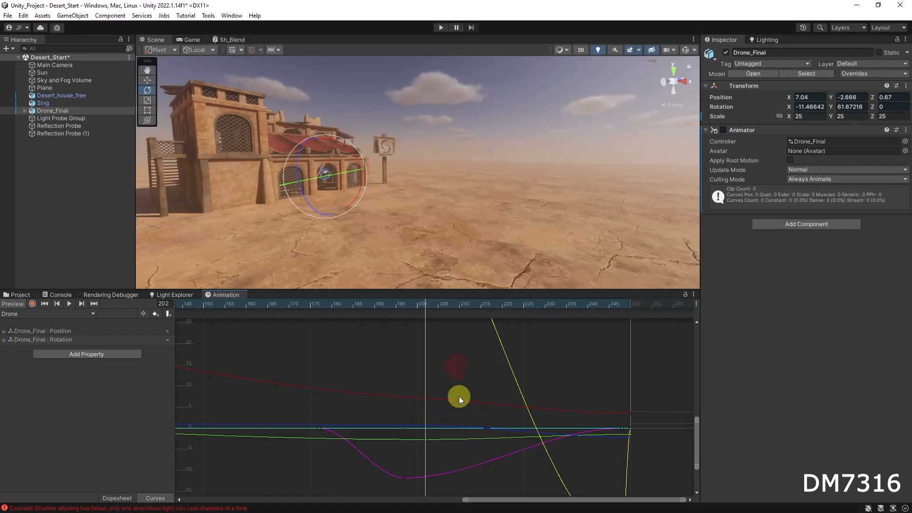
Move the drone's three position keys from frame 202 to frame 205 and scrub the playhead to frame 206
left_click_drag(440, 354, 416, 480)
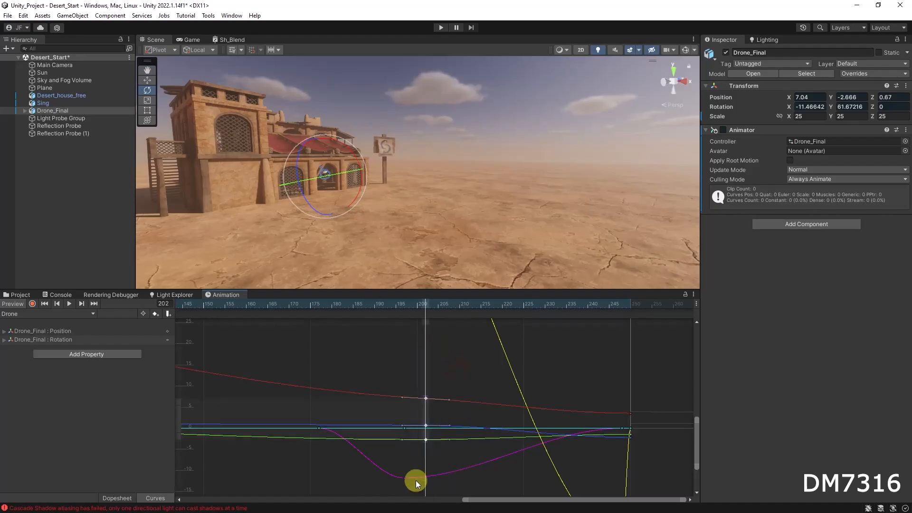
right_click(427, 400)
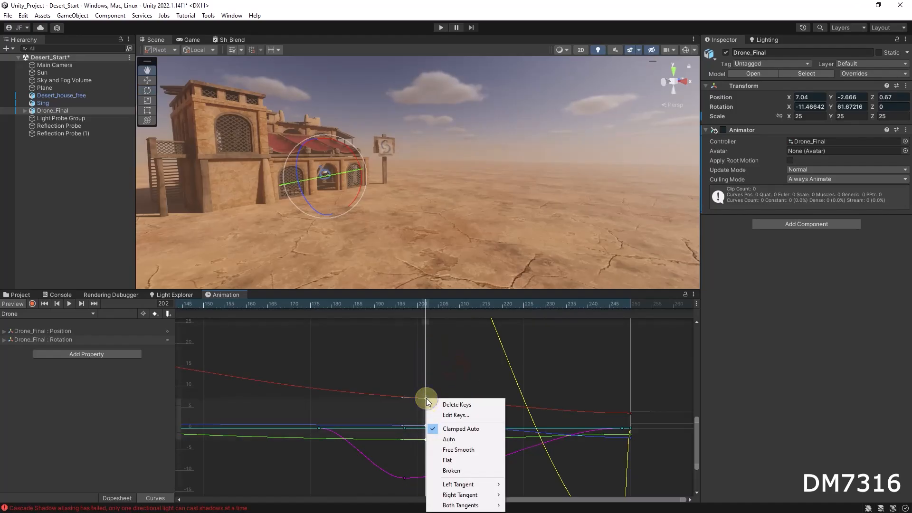
left_click(452, 417)
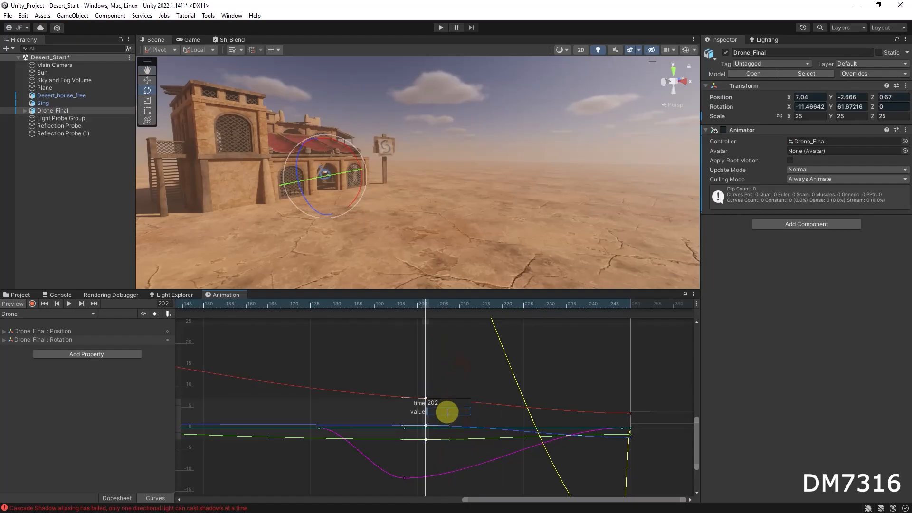
left_click(433, 404)
type("205")
key("Return")
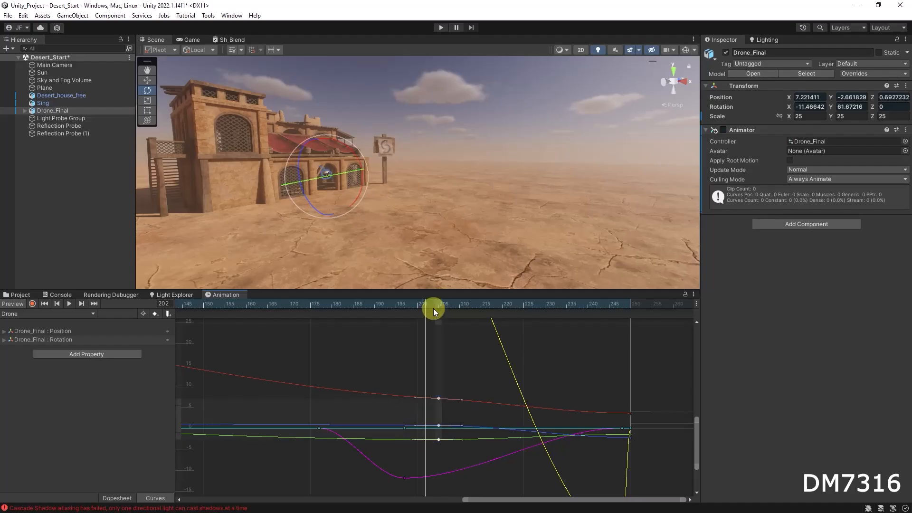
left_click_drag(419, 305, 444, 299)
left_click(472, 347)
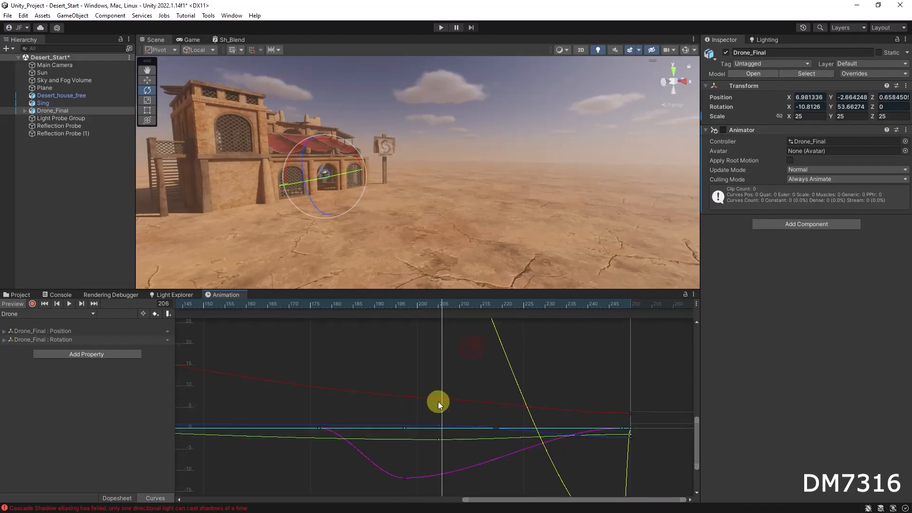
Try Flat and Auto tangents on the X position key at frame 205, tilting its handle upward and undoing that adjustment
right_click(439, 398)
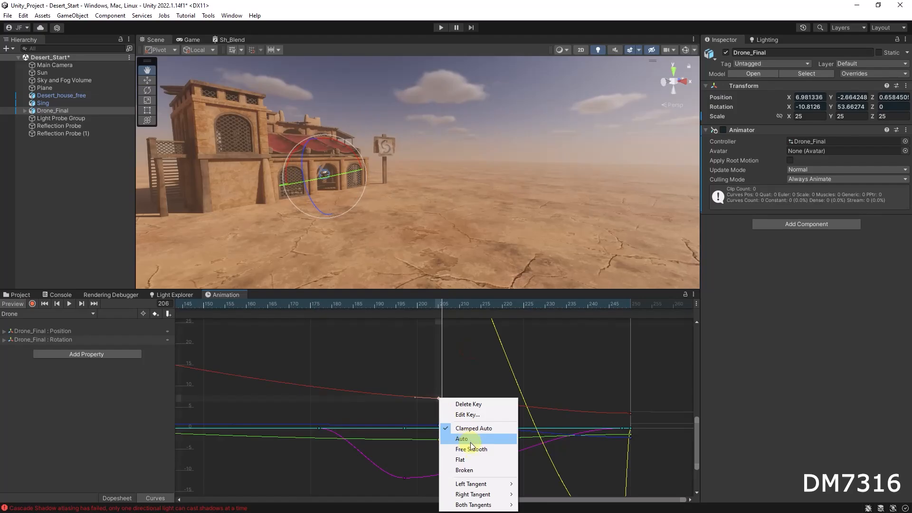
left_click(463, 458)
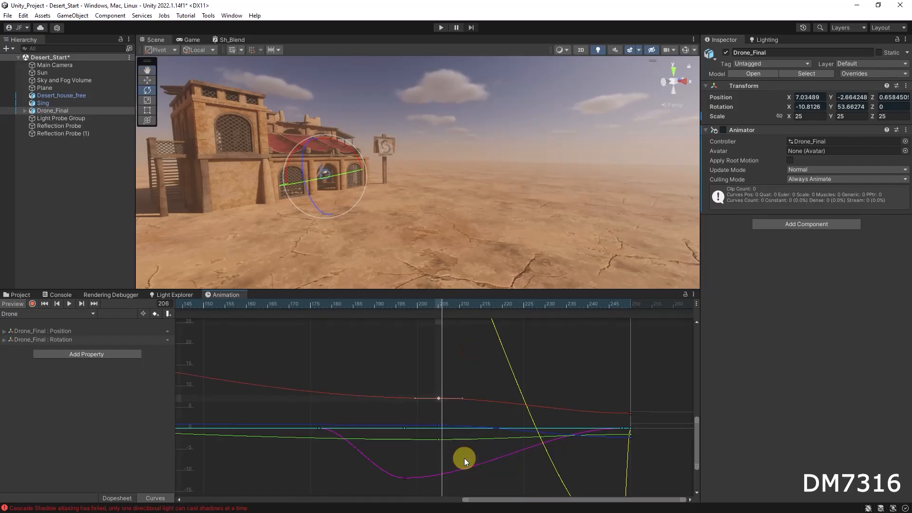
right_click(439, 398)
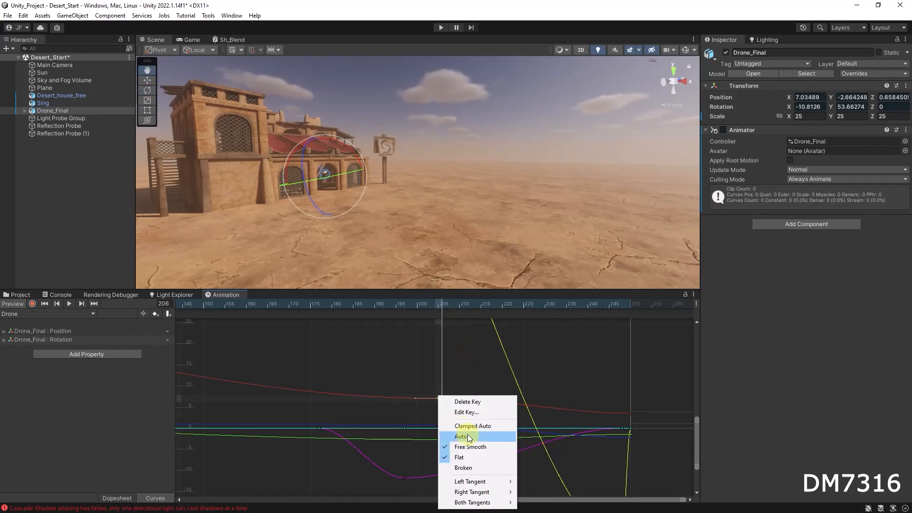
left_click(468, 436)
left_click_drag(461, 401, 469, 396)
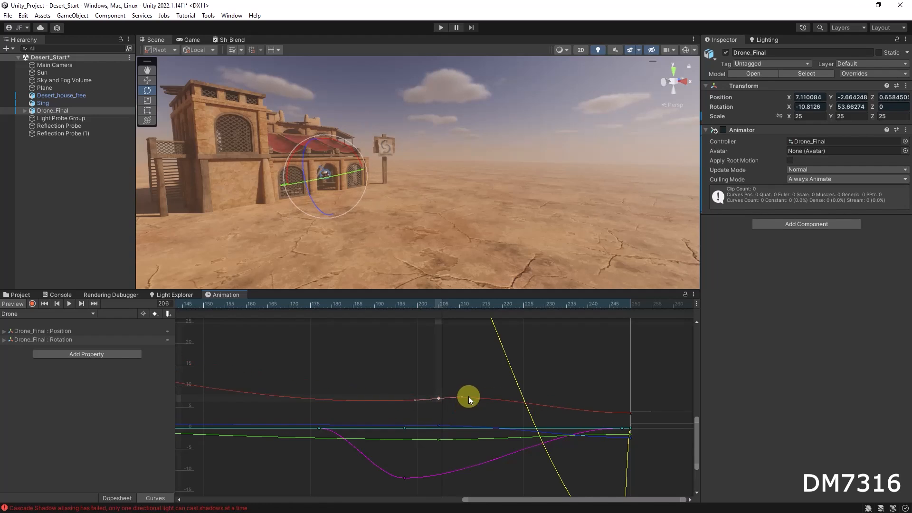
key("ctrl+z")
Set the X position key at frame 205 to Broken and raise only its right tangent handle
right_click(438, 398)
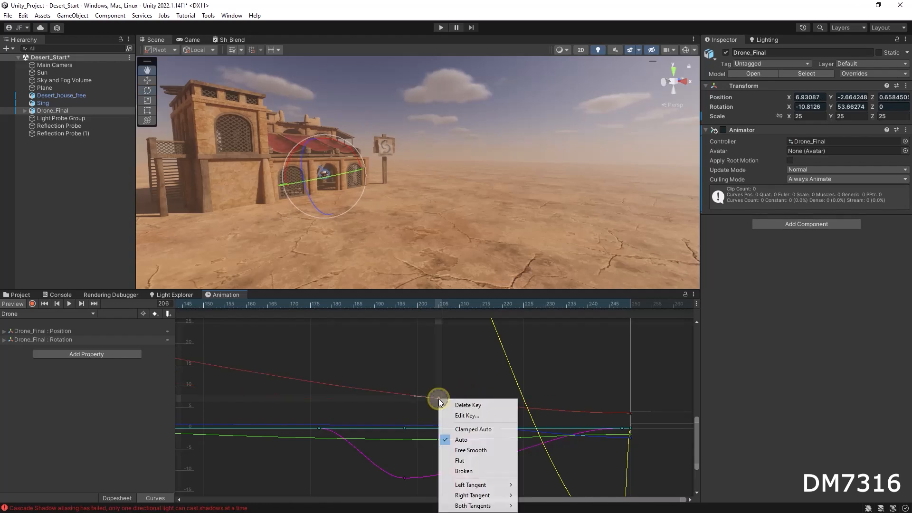
left_click(459, 472)
left_click(446, 380)
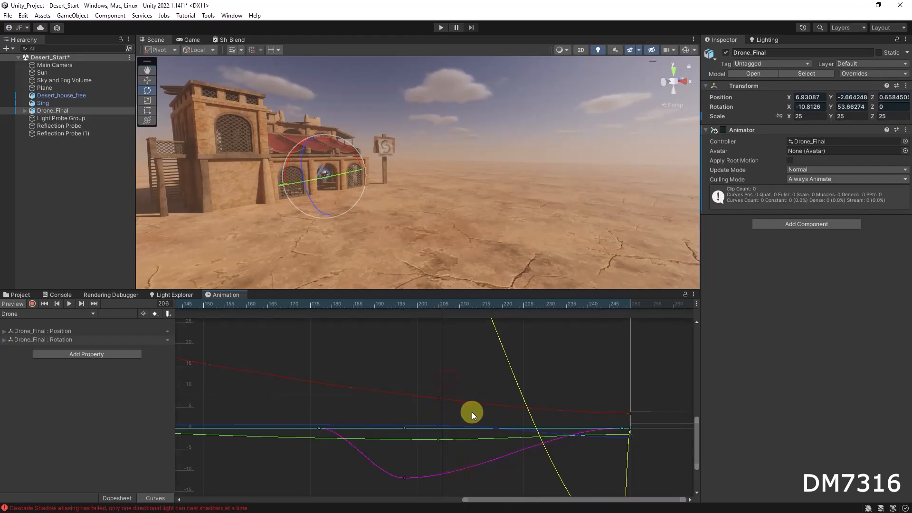
left_click(437, 400)
mouse_move(462, 401)
left_mouse_down()
mouse_move(464, 381)
mouse_move(466, 404)
mouse_move(470, 393)
left_mouse_up()
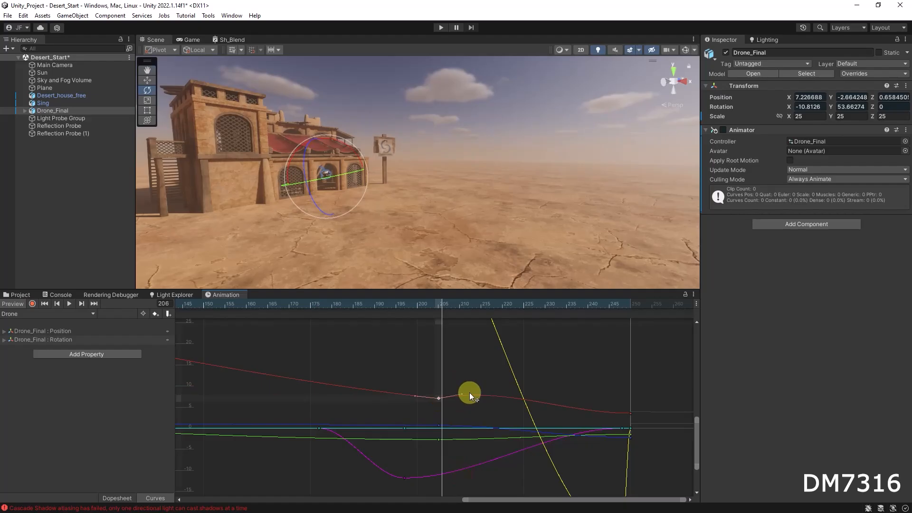
Make the right tangent of the X position key at frame 205 Weighted and stretch its handle upward to about frame 235
right_click(437, 398)
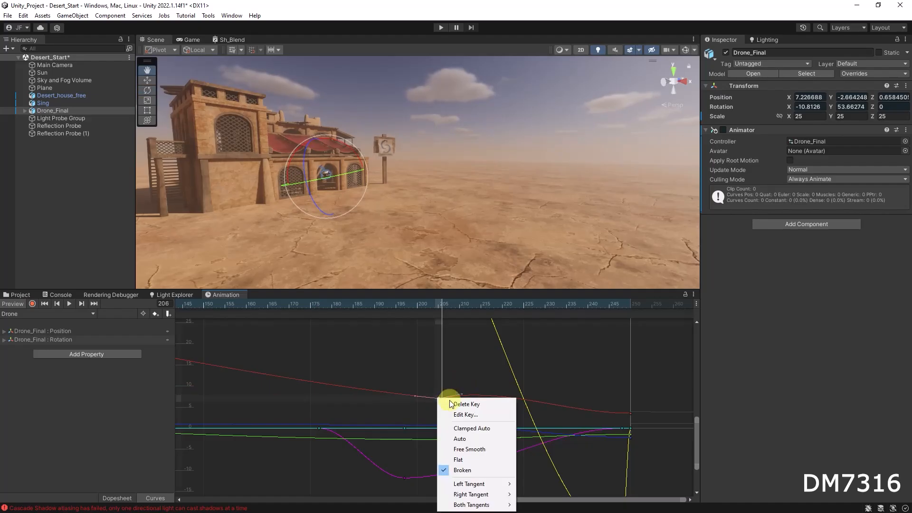
mouse_move(475, 487)
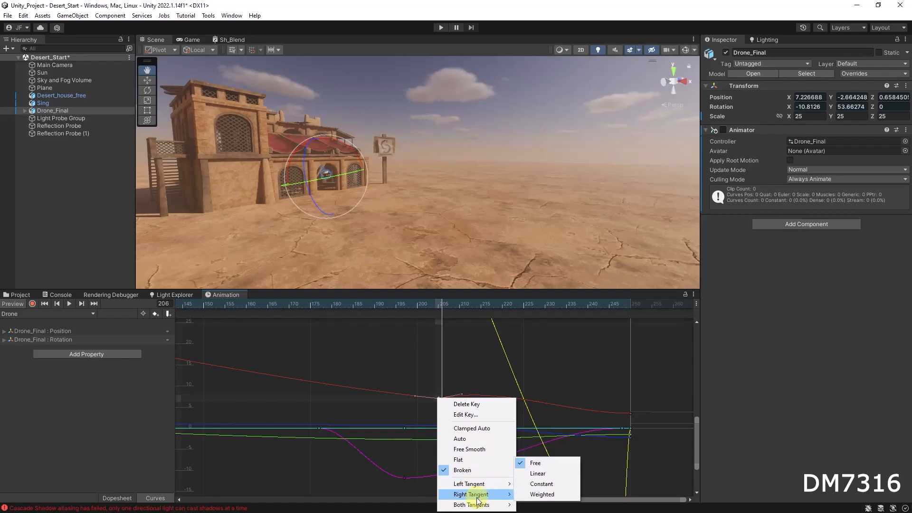
left_click(547, 495)
left_click_drag(502, 387, 565, 369)
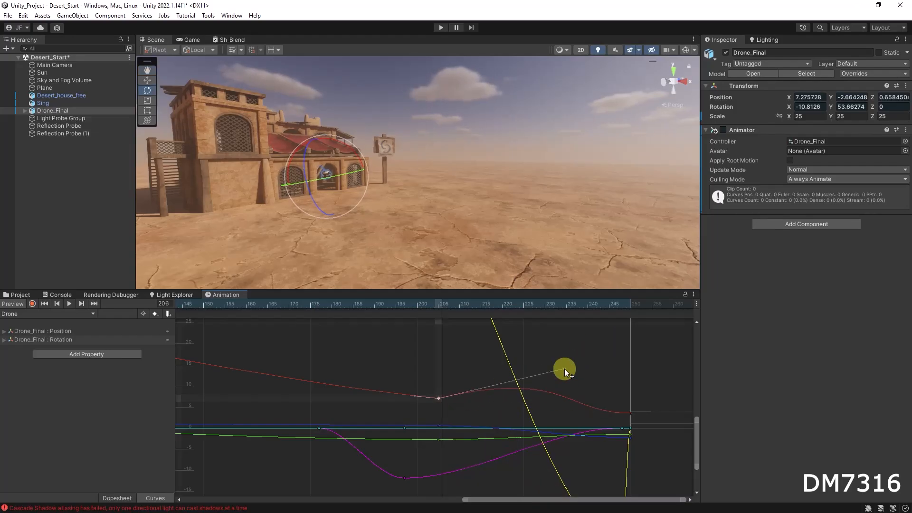
Set the tangents of the X position key at frame 205 to Auto
right_click(438, 397)
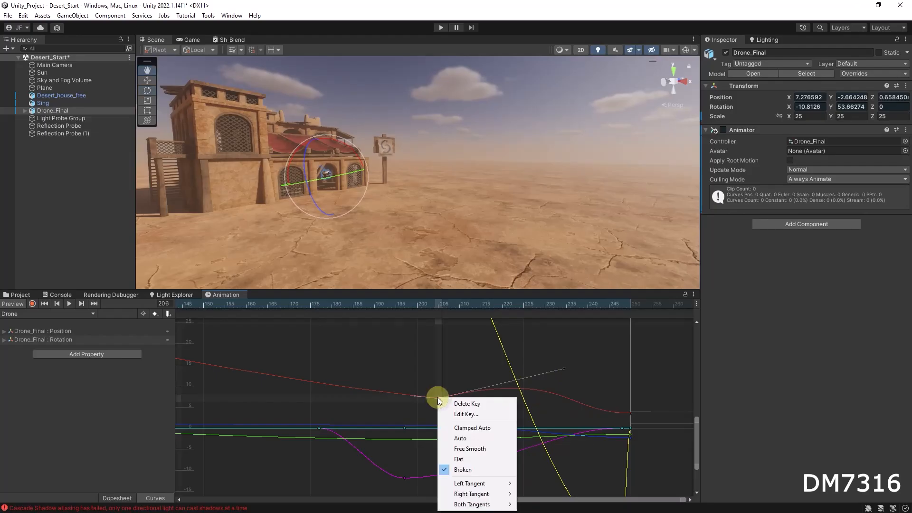
left_click(469, 439)
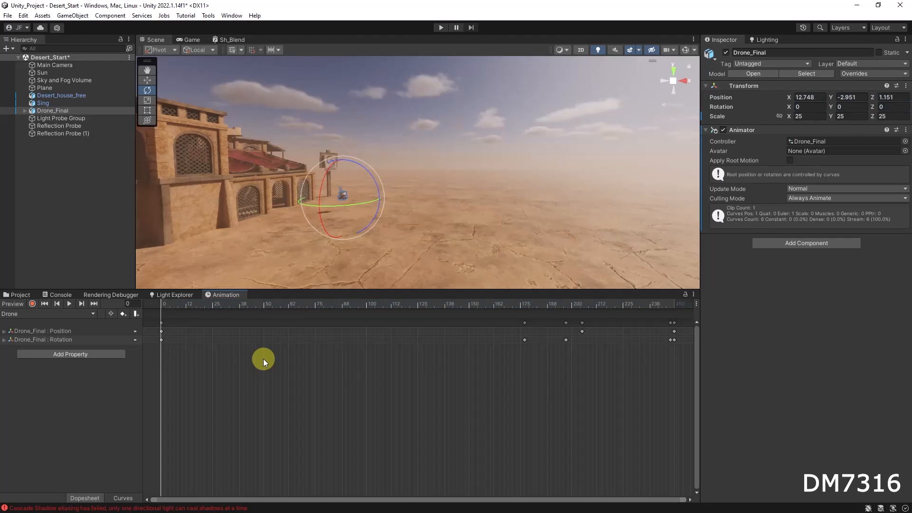
Preview the drone's flight in the animation timeline, and test it in Play mode with a taller scene view
left_click(70, 303)
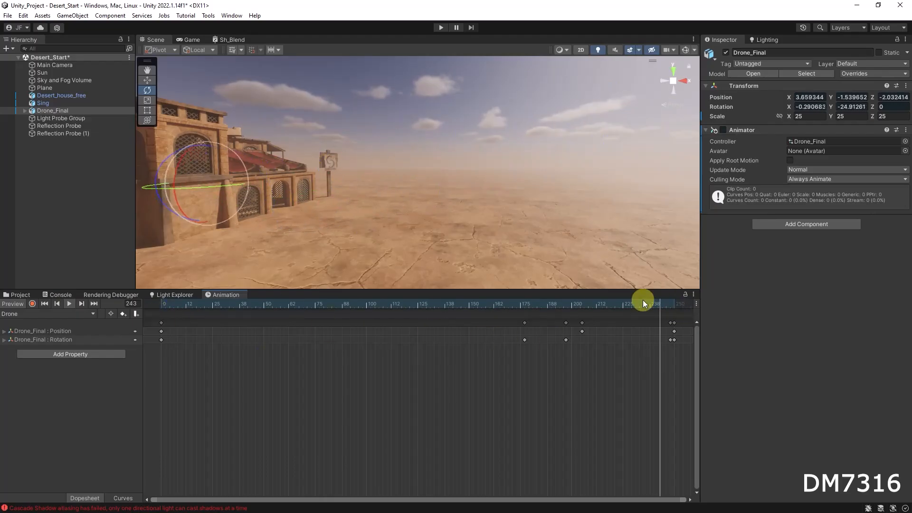
left_click(68, 303)
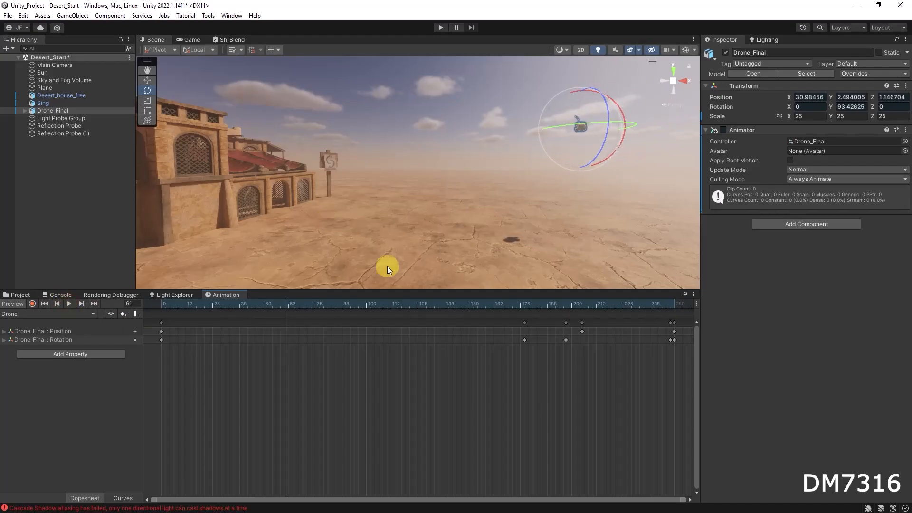
left_click_drag(421, 289, 427, 328)
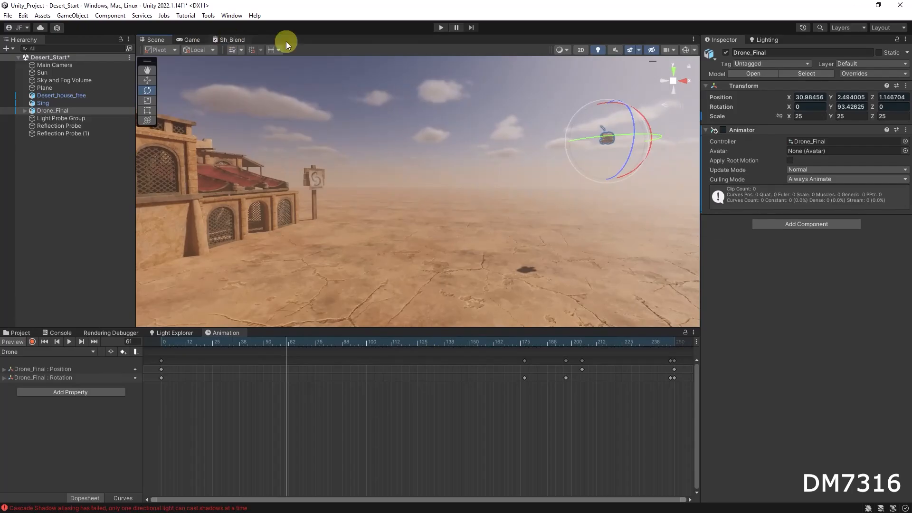
left_click(441, 28)
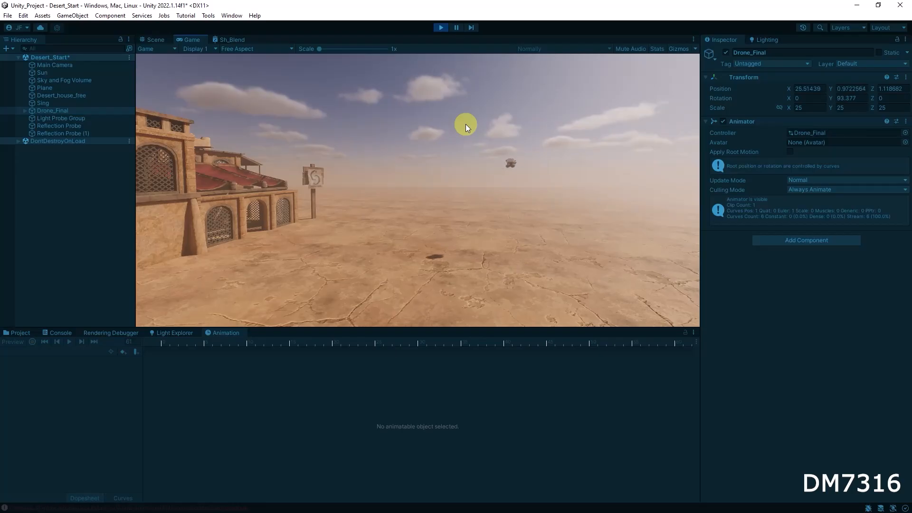
left_click(444, 24)
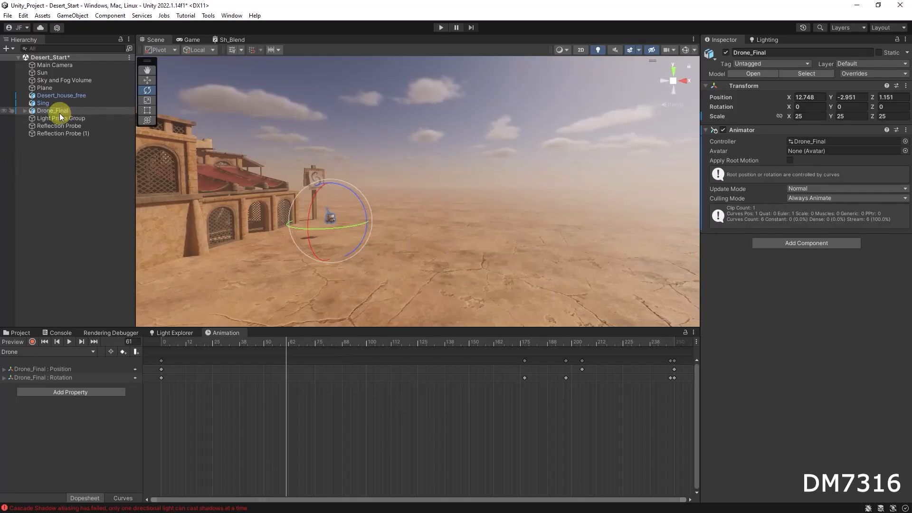
Turn off Loop Time for the Drone animation clip in the Animations folder
left_click(21, 333)
left_click_drag(89, 326, 91, 281)
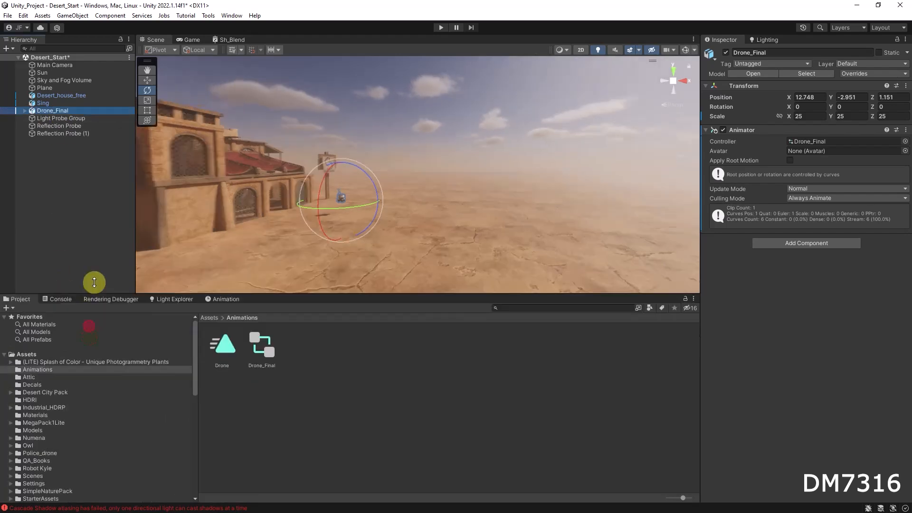
left_click(55, 351)
left_click(34, 358)
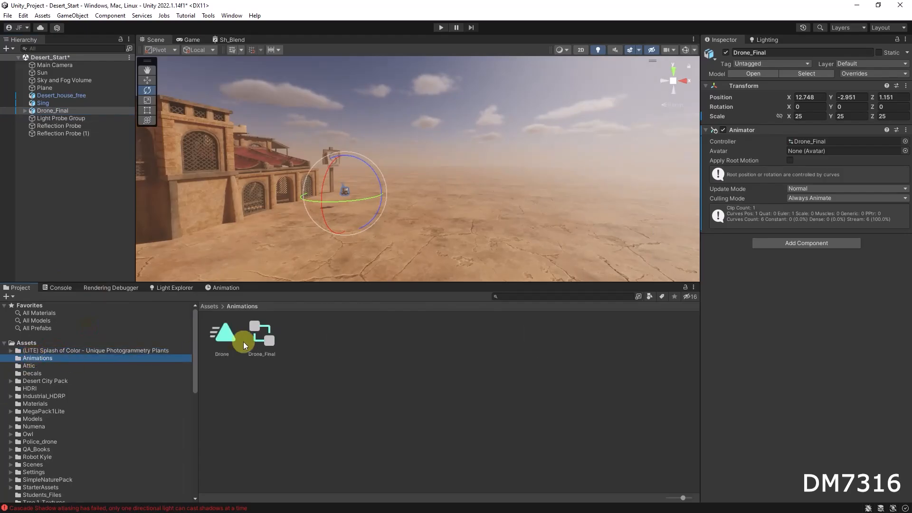
left_click(221, 329)
left_click(226, 370)
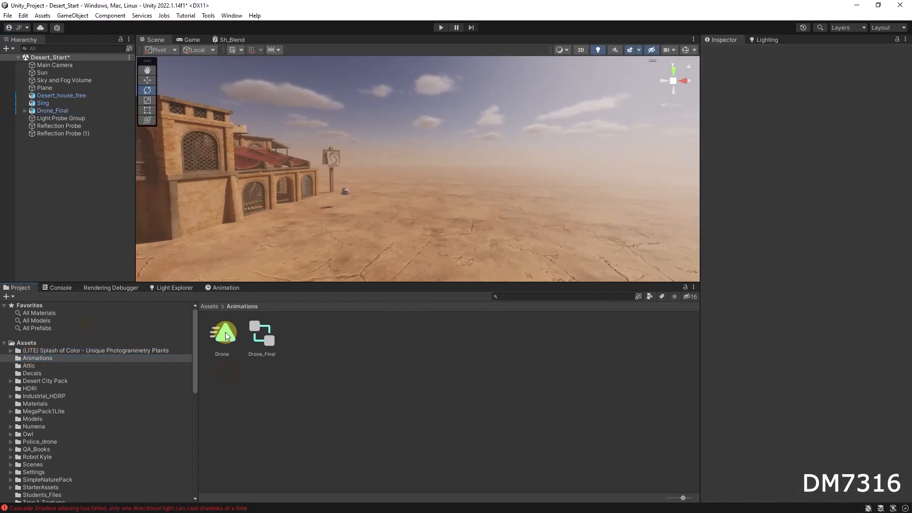
left_click(225, 332)
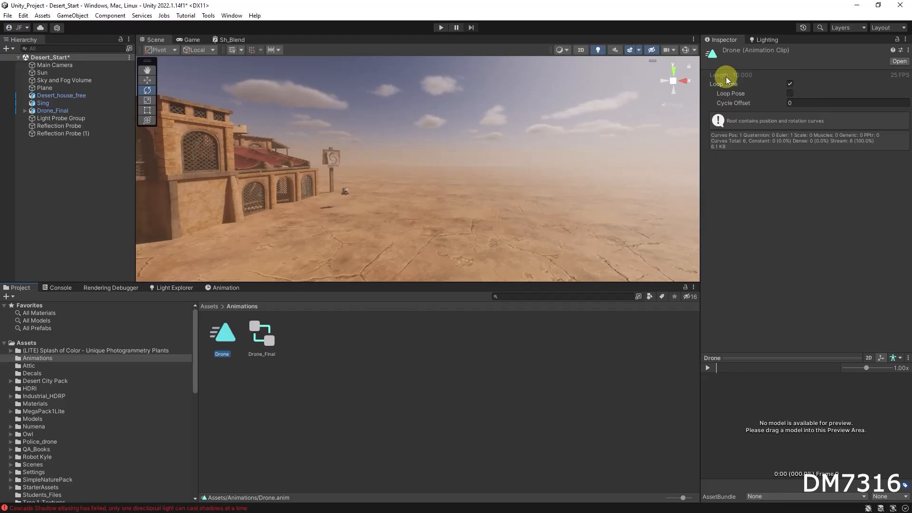
left_click(789, 84)
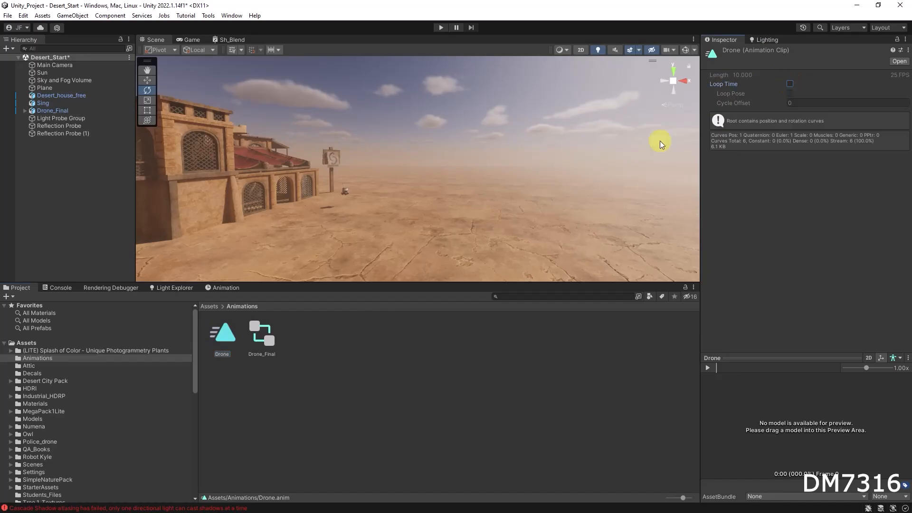
Enlarge the scene view, select Drone_Final and run the scene in Play mode to check the flight without looping
left_click_drag(301, 280, 300, 328)
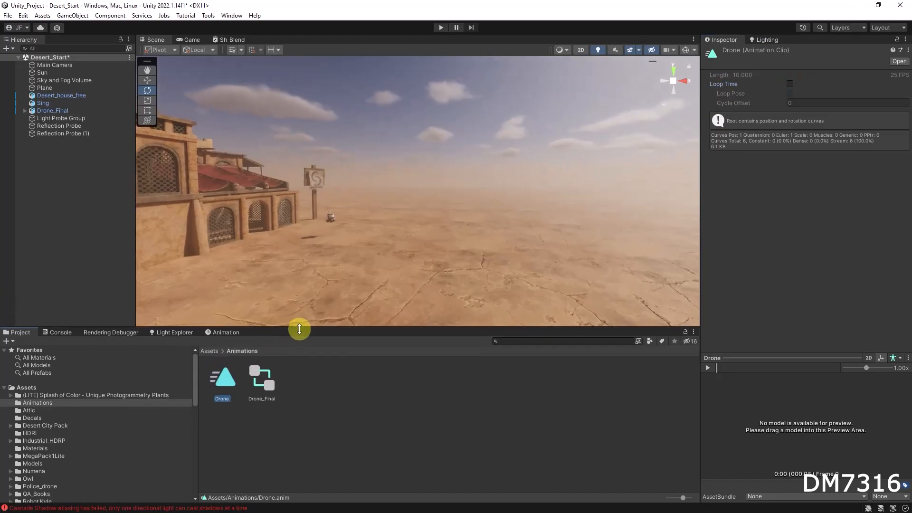
left_click(55, 111)
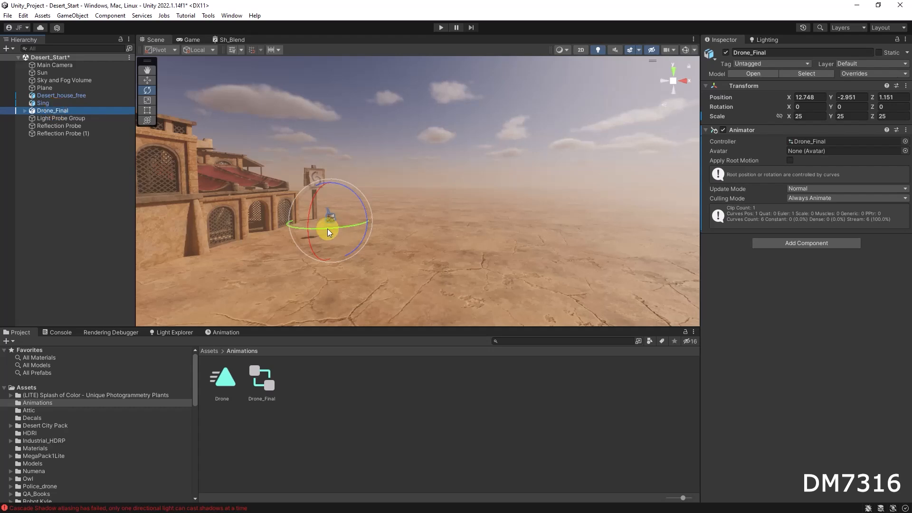
left_click(441, 28)
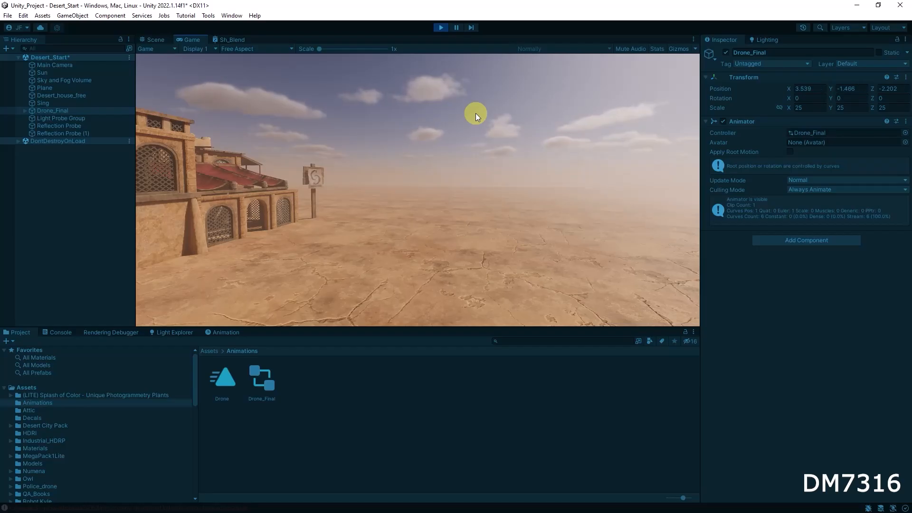
left_click(443, 27)
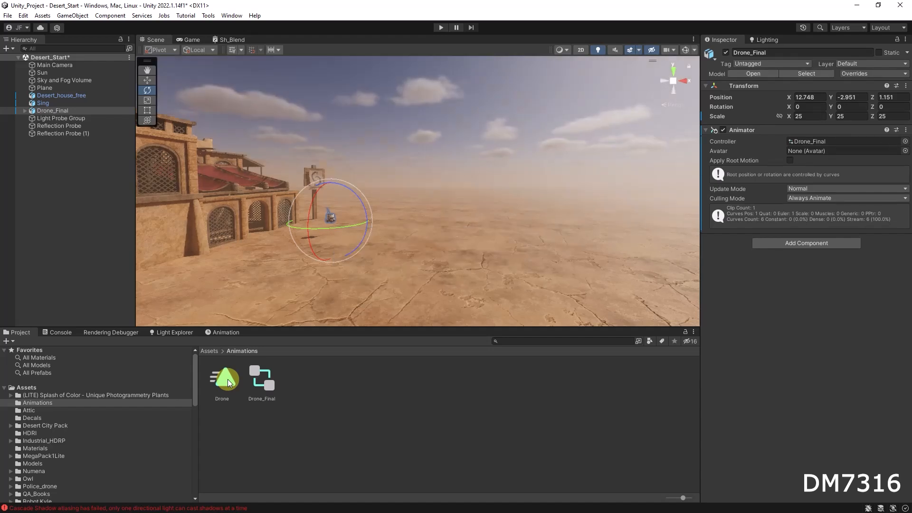
Review Drone_Final's animation timeline and the settings of the Drone clip asset
left_click(53, 110)
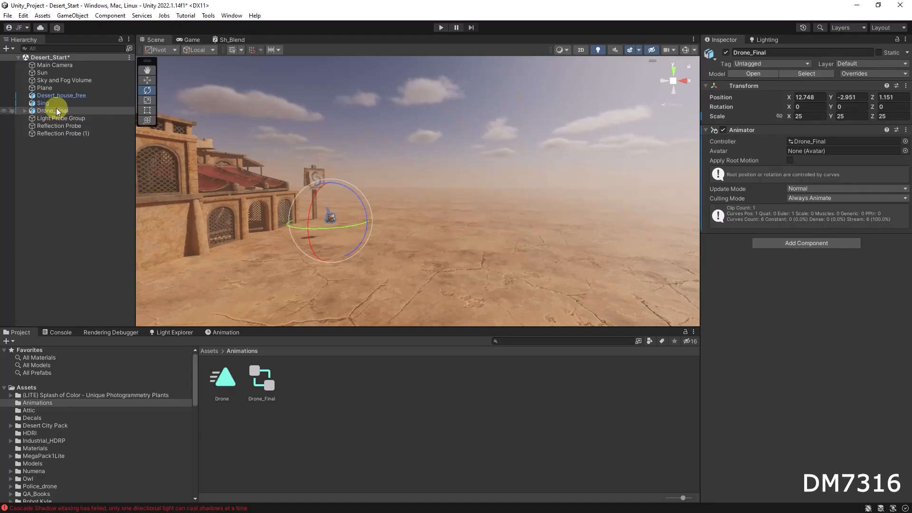
left_click(226, 333)
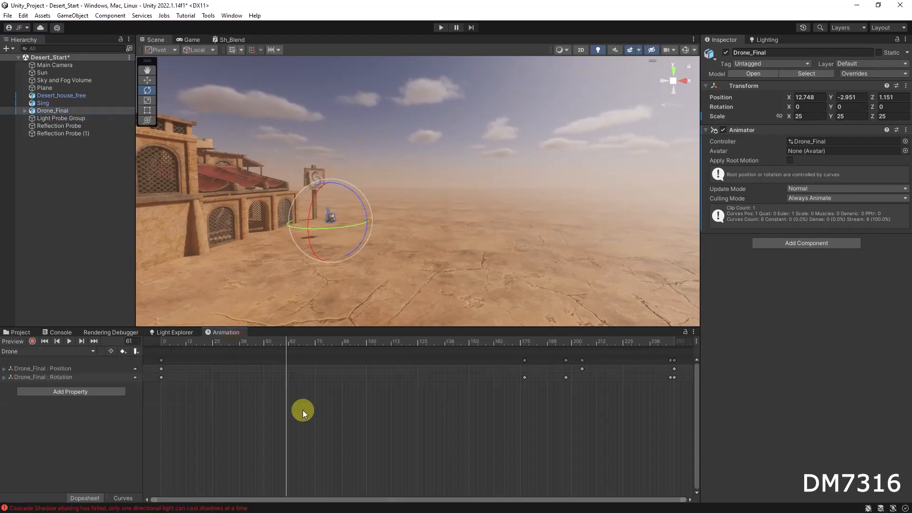
left_click(22, 332)
left_click(224, 380)
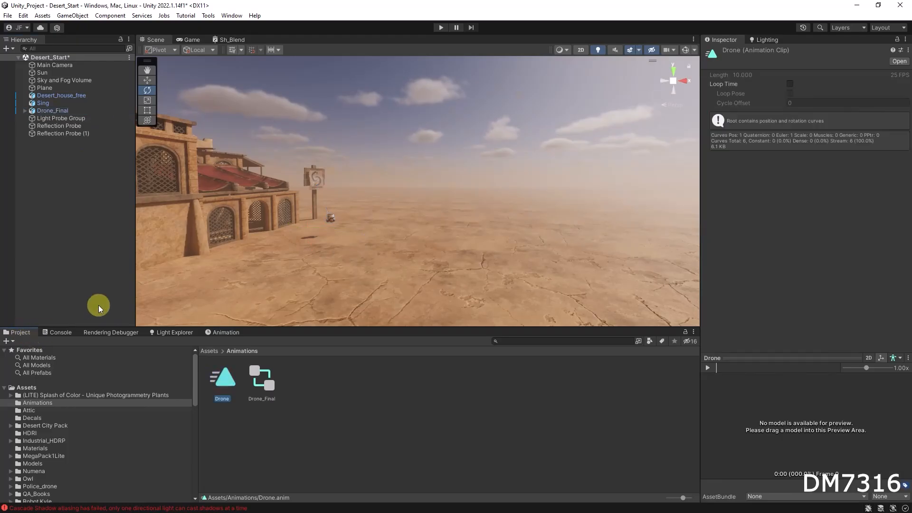